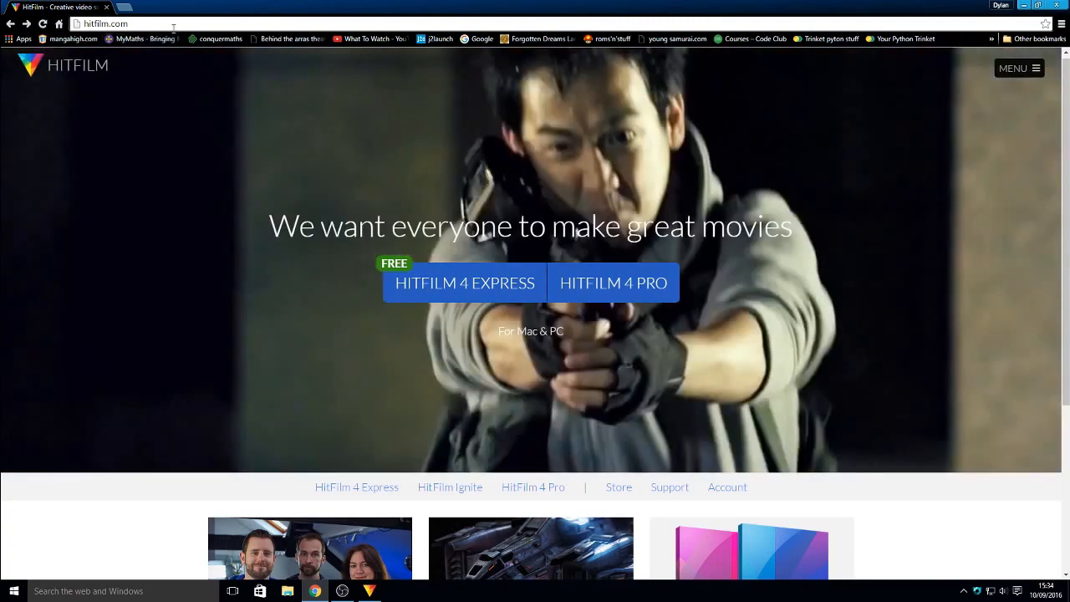
Open the HitFilm 4 Express product page on hitfilm.com and look through its overview
click(105, 24)
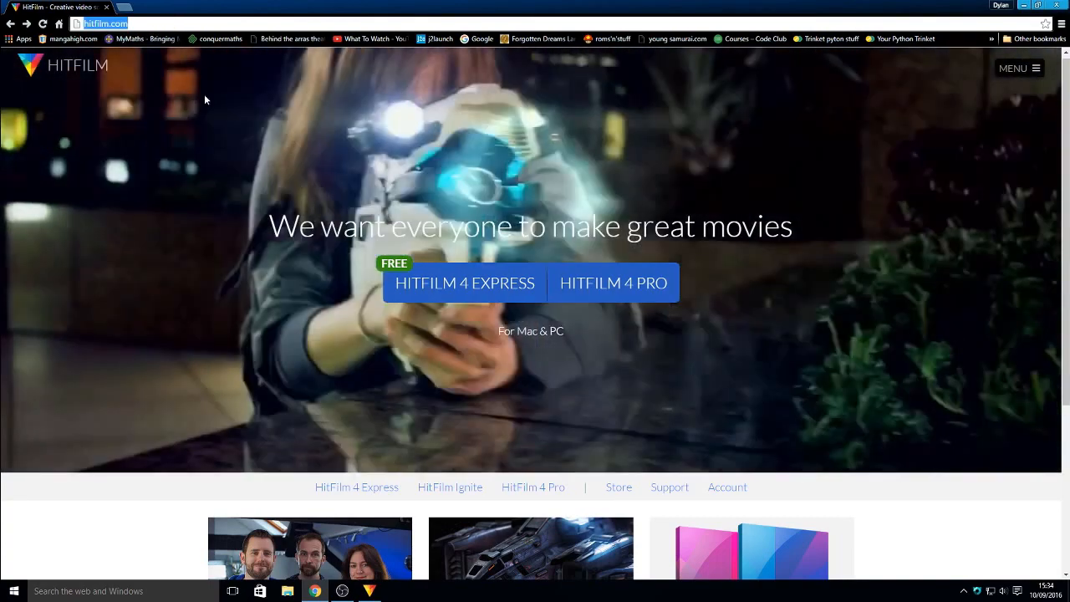
click(245, 165)
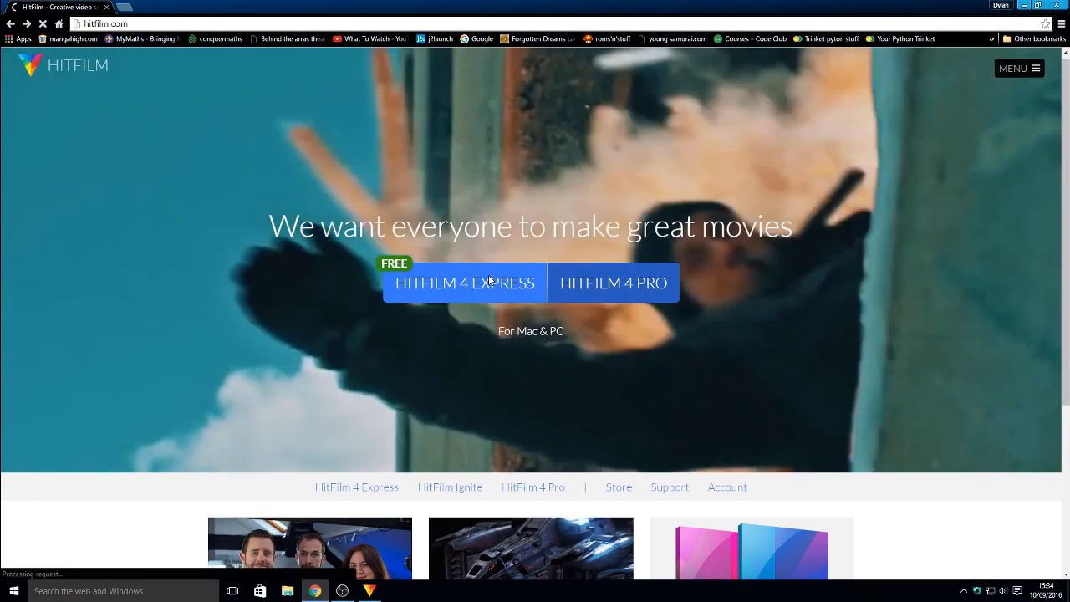
click(491, 282)
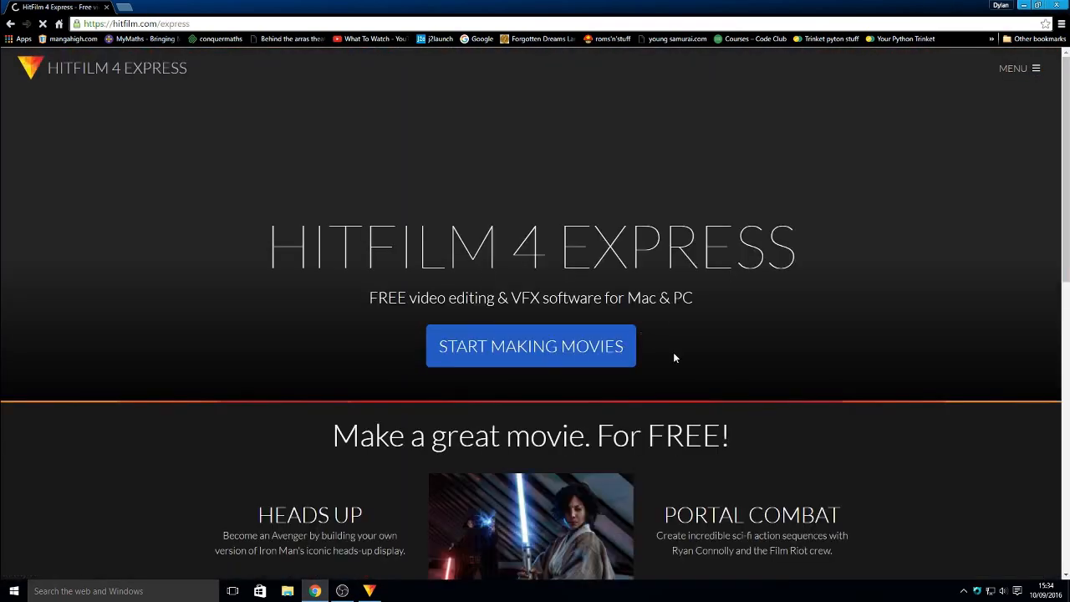
scroll(674, 352, down, 4)
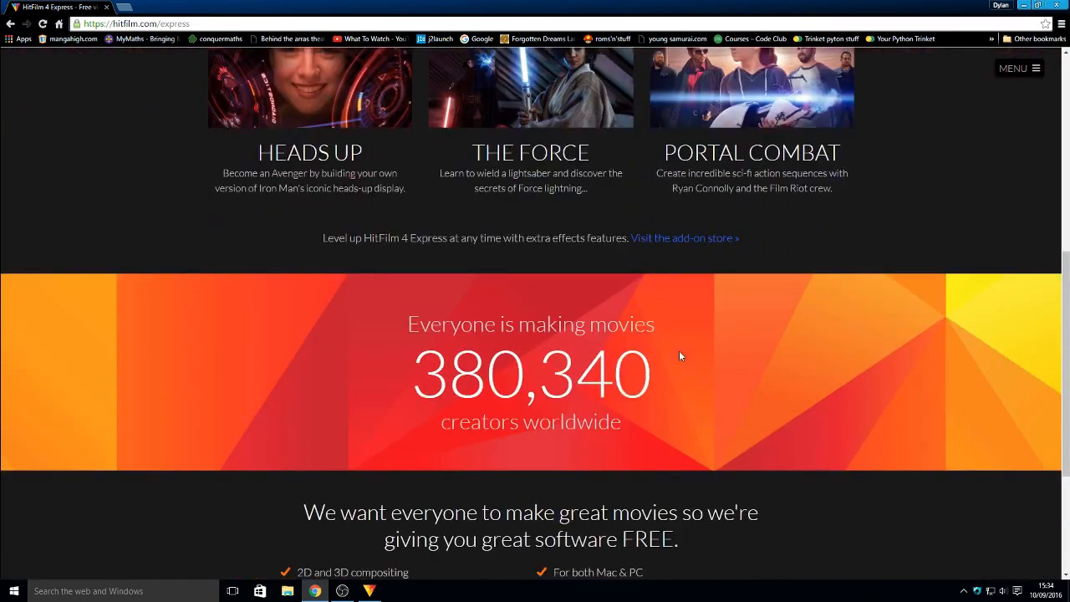
scroll(679, 351, down, 2)
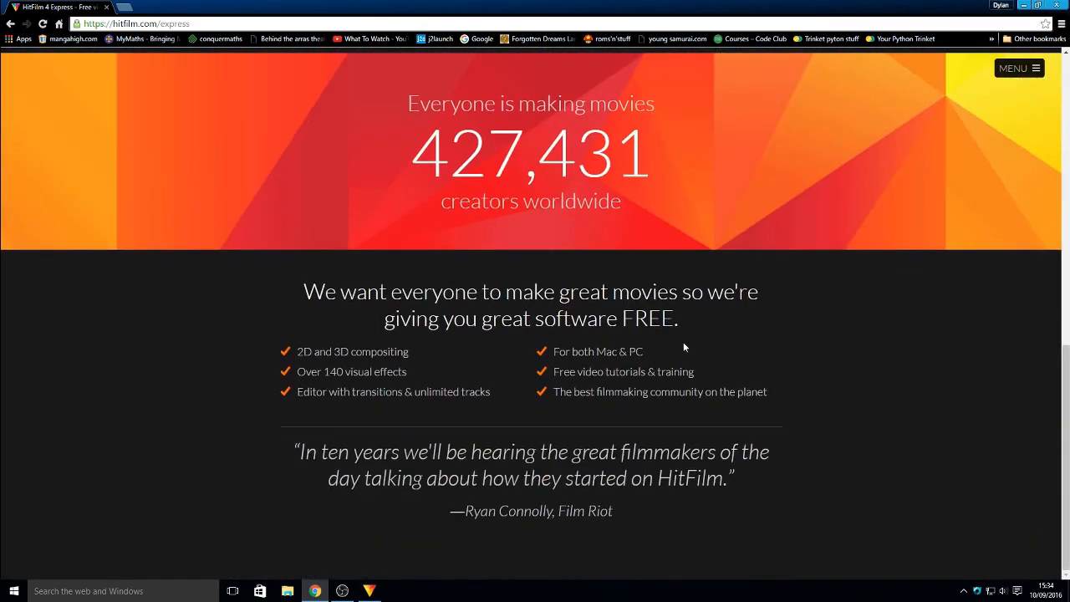
scroll(683, 342, up, 3)
scroll(533, 324, up, 4)
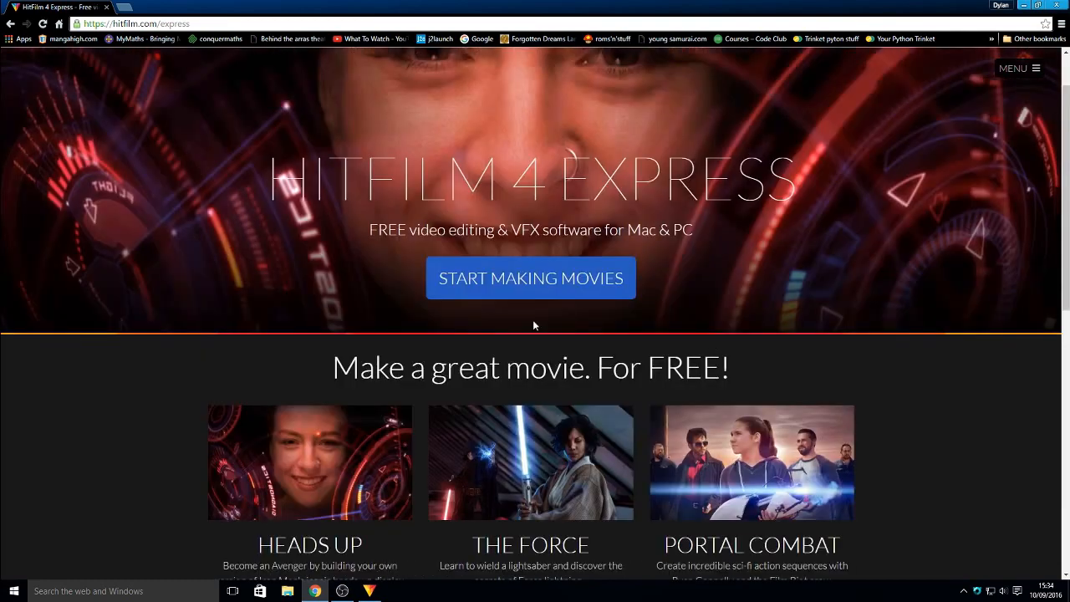
scroll(533, 319, up, 1)
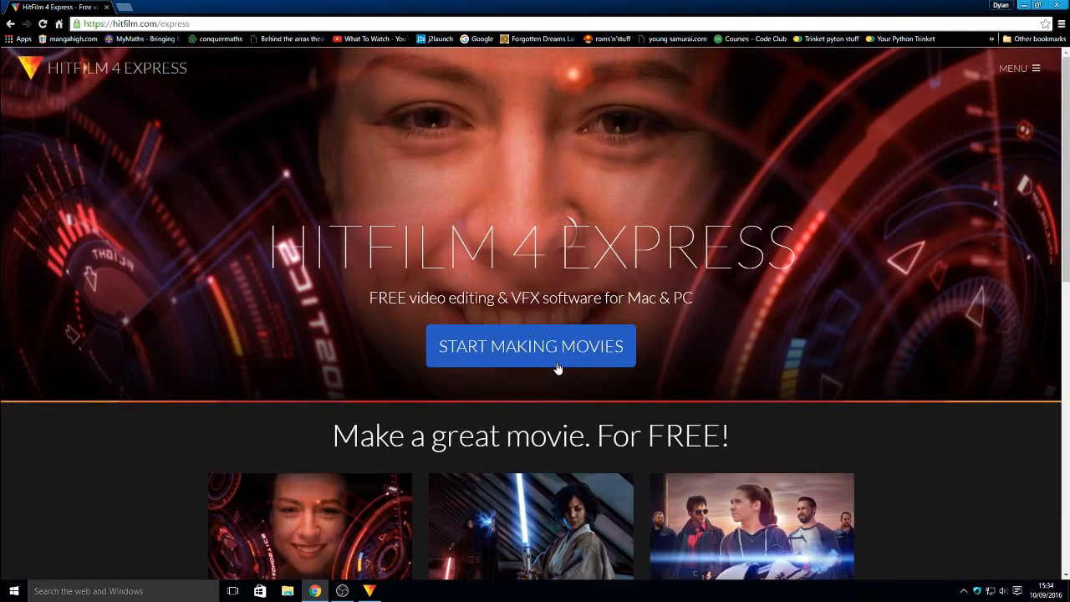
Switch to HitFilm 4 Express, create a new project with the 1080p Full HD @ 24 fps template, and start compositing
click(372, 589)
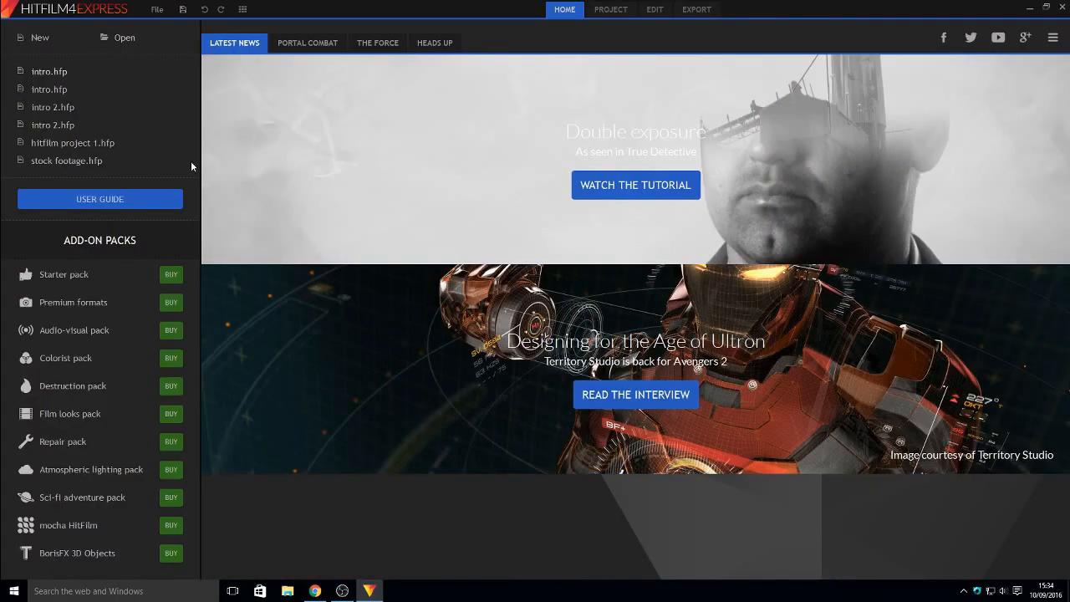
click(34, 146)
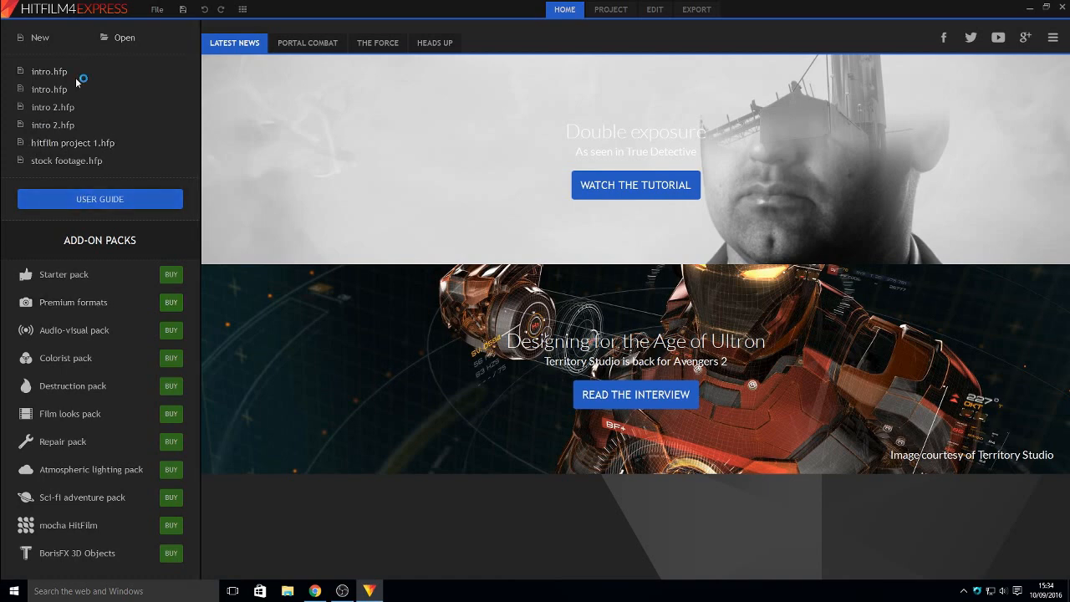
click(59, 37)
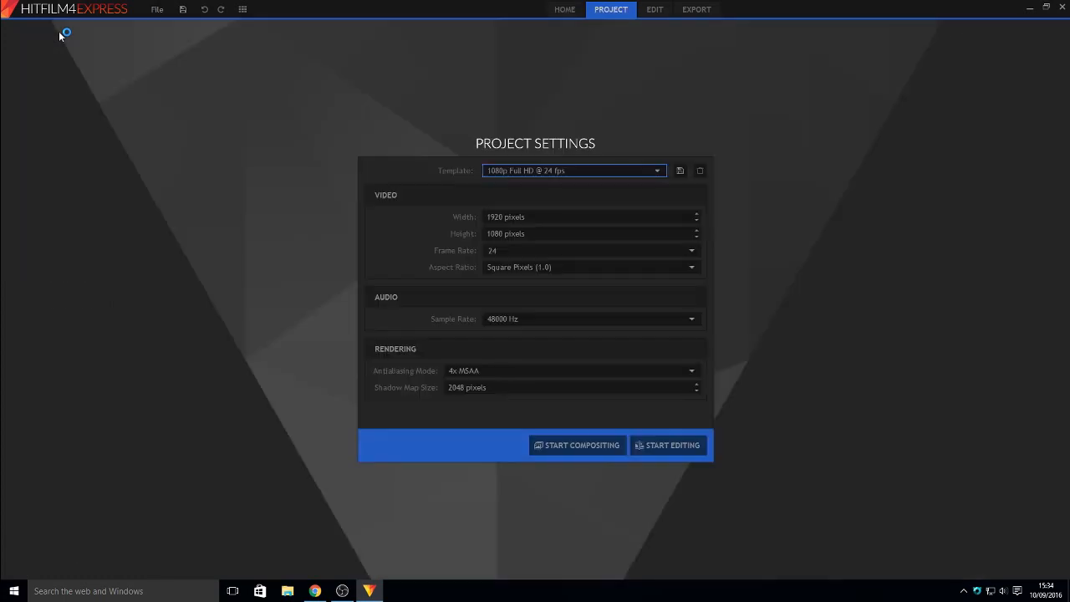
click(607, 446)
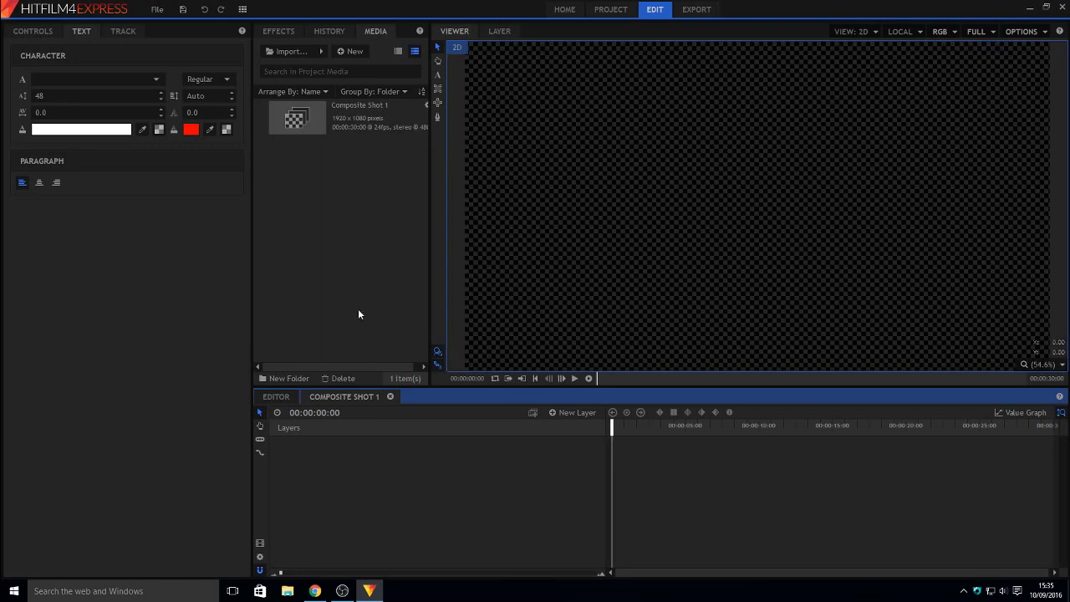
Find the Star Travel preset by searching the effects for "star" and add it as a layer to Composite Shot 1
click(27, 32)
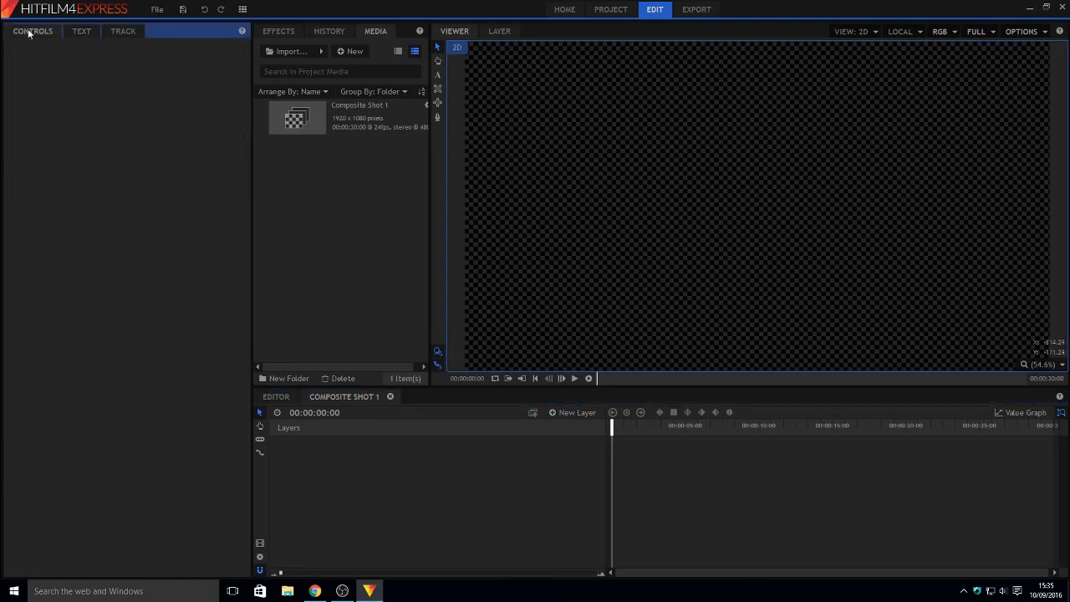
click(277, 31)
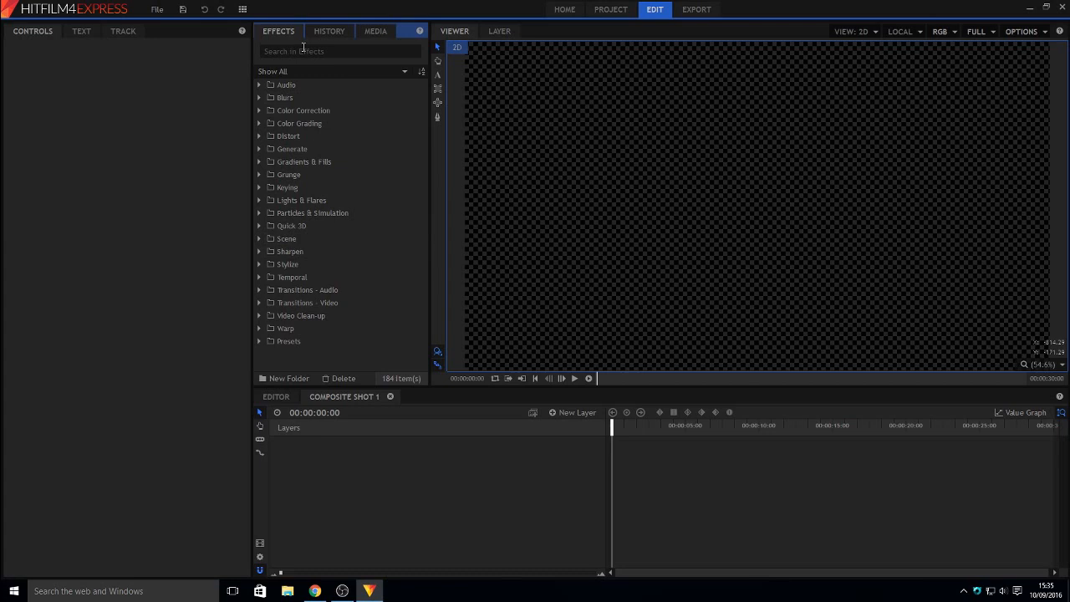
click(305, 49)
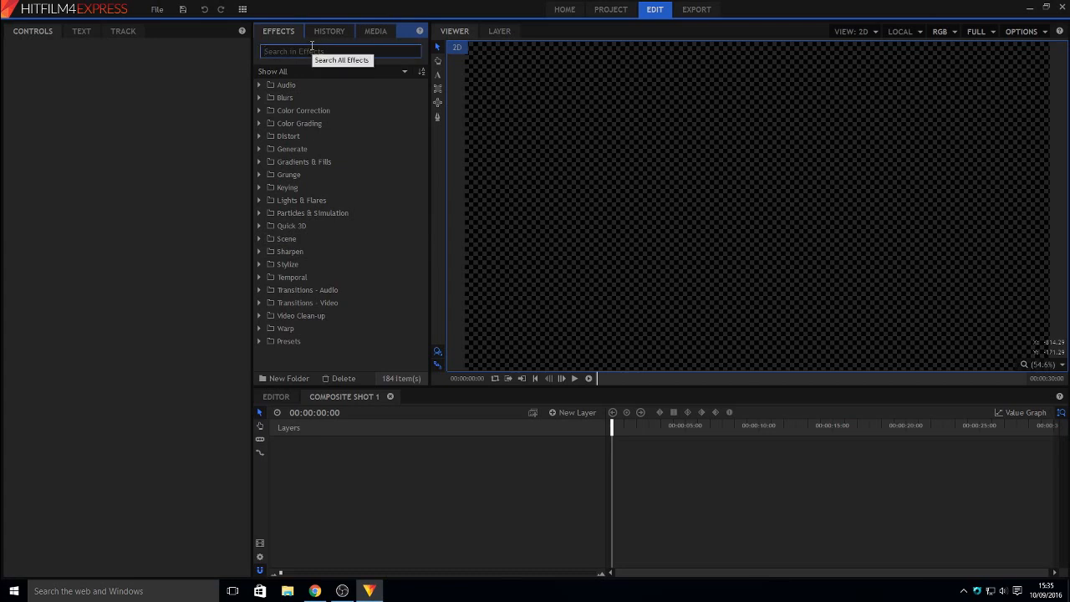
text(star)
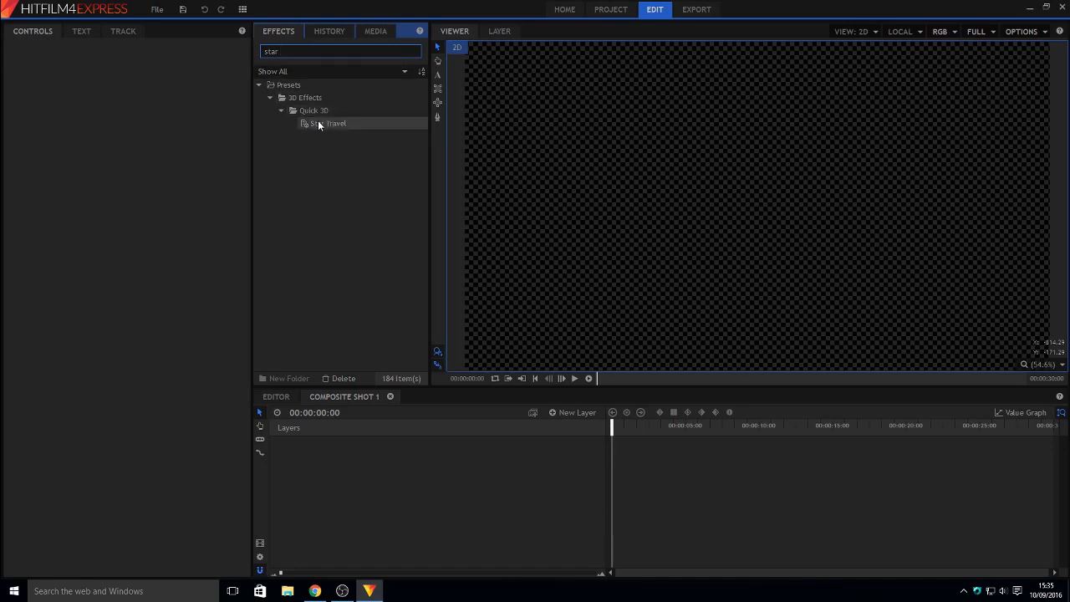
drag(319, 124, 350, 454)
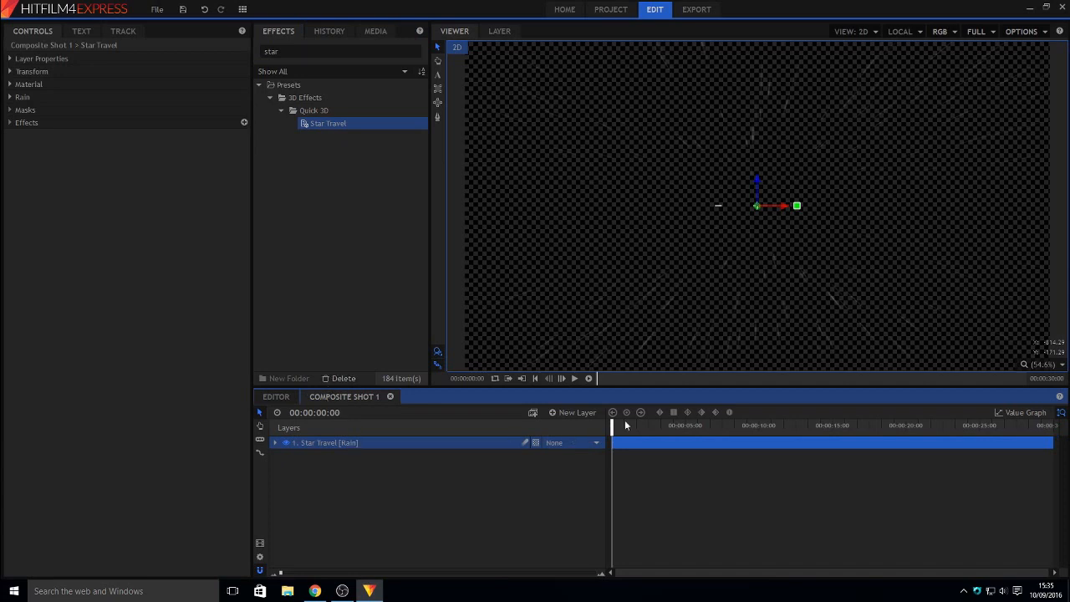
drag(625, 427, 533, 459)
Try a new plane as a background beneath the Star Travel layer, preview the stars over it, and delete the plane
click(557, 413)
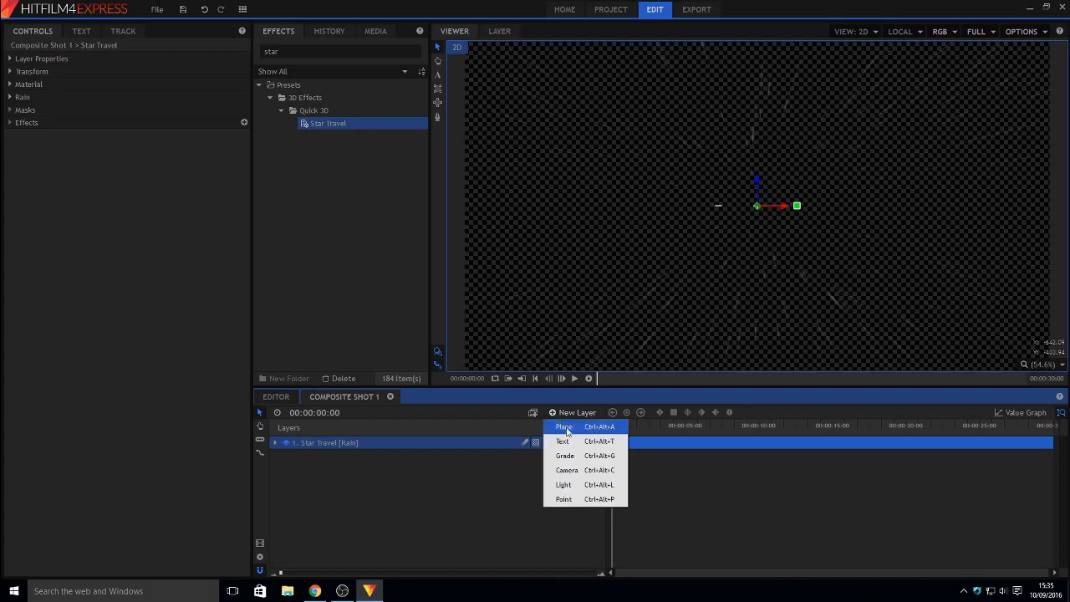
click(564, 427)
click(597, 340)
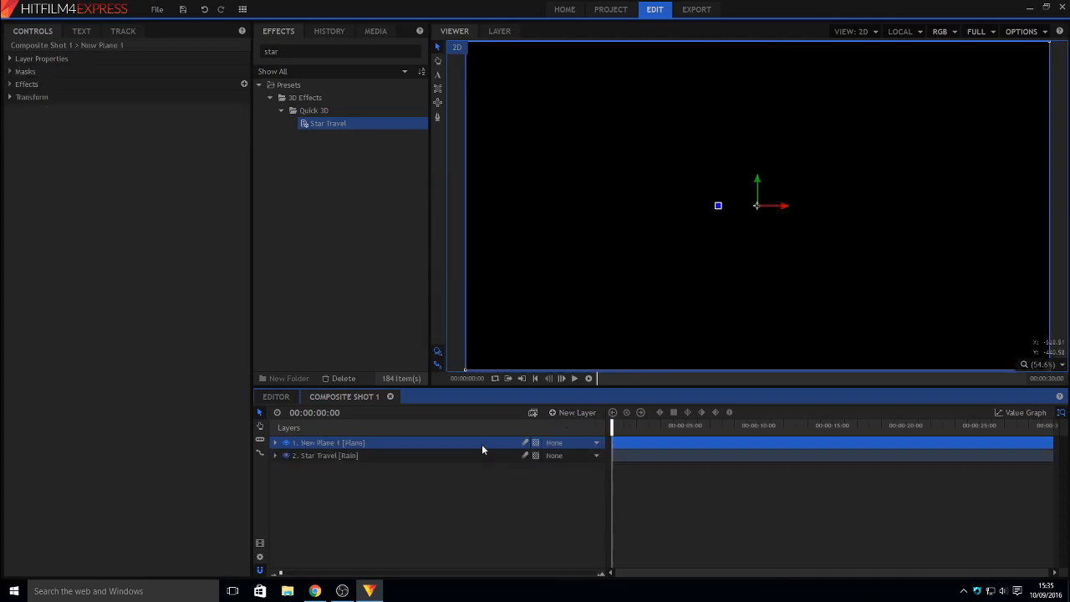
drag(482, 444, 488, 465)
drag(614, 425, 824, 410)
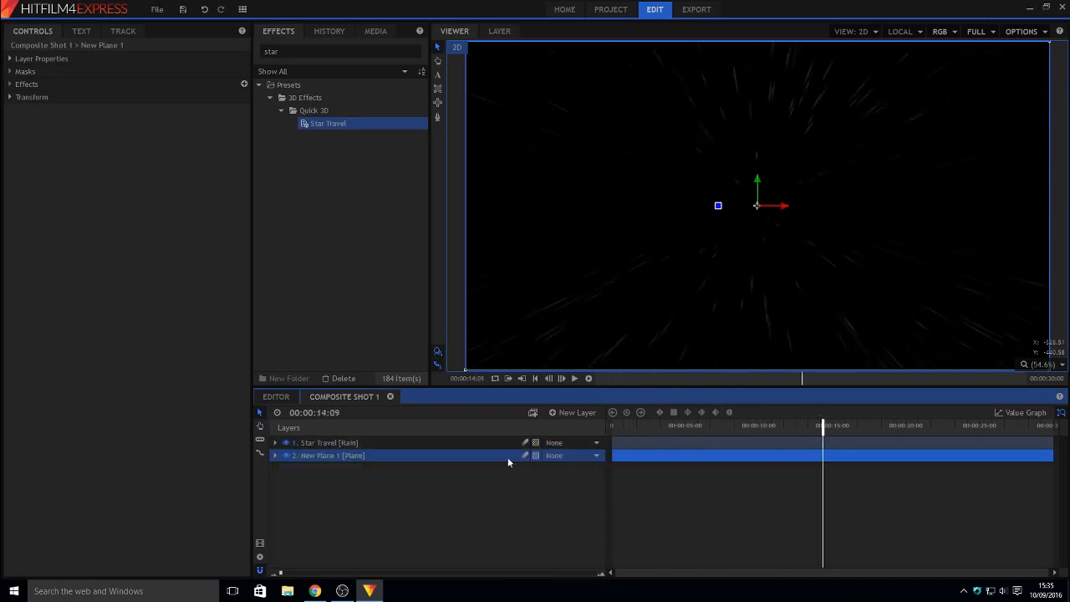
key(Delete)
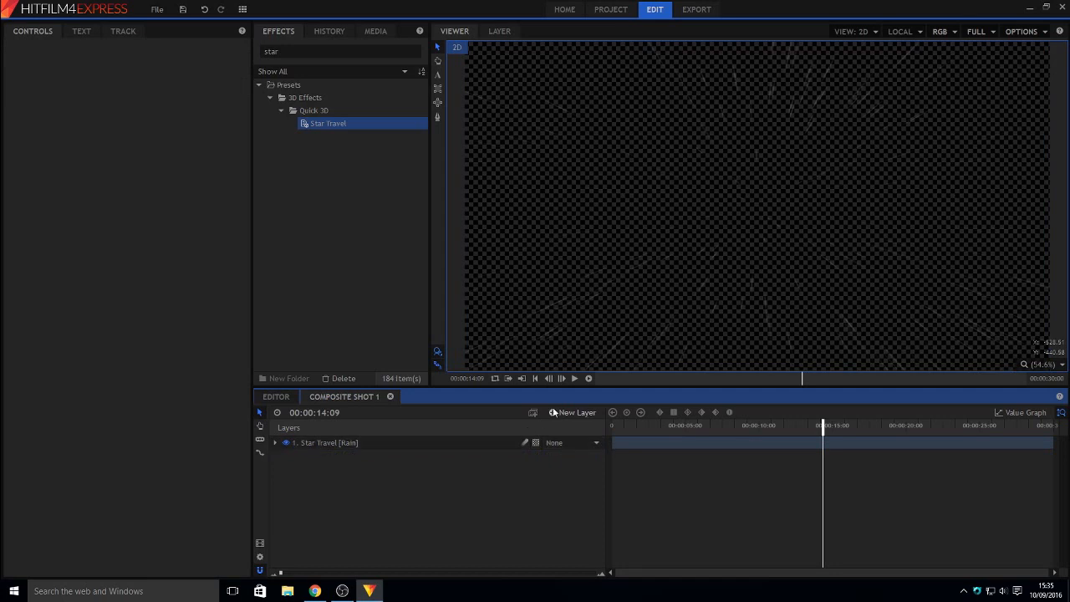
Add a 400 by 400 text layer to the composite shot and enter "NAME HERE" in its text box
click(555, 413)
click(564, 442)
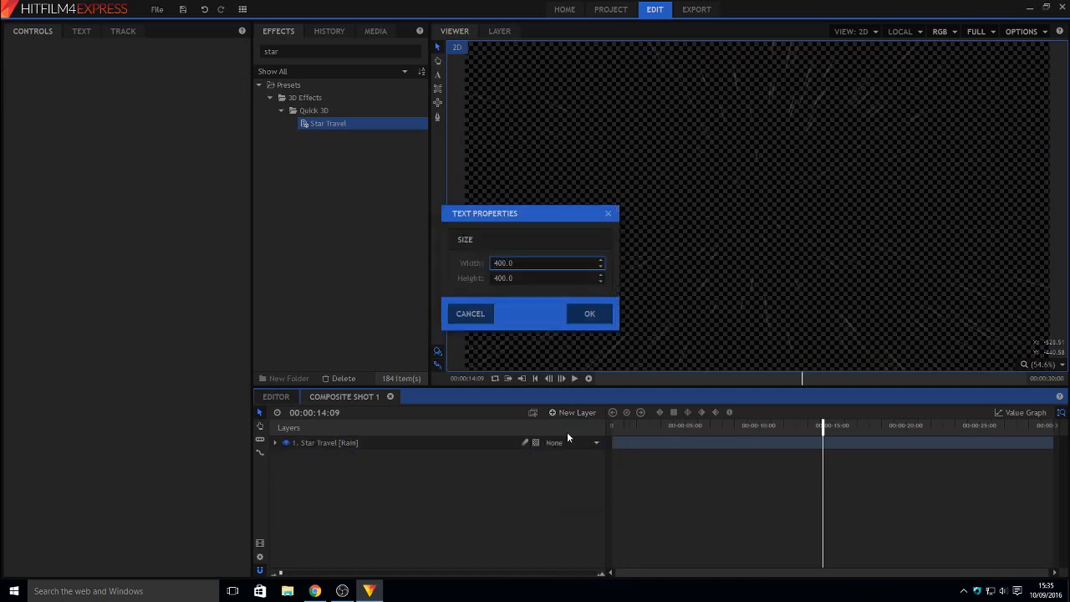
click(598, 314)
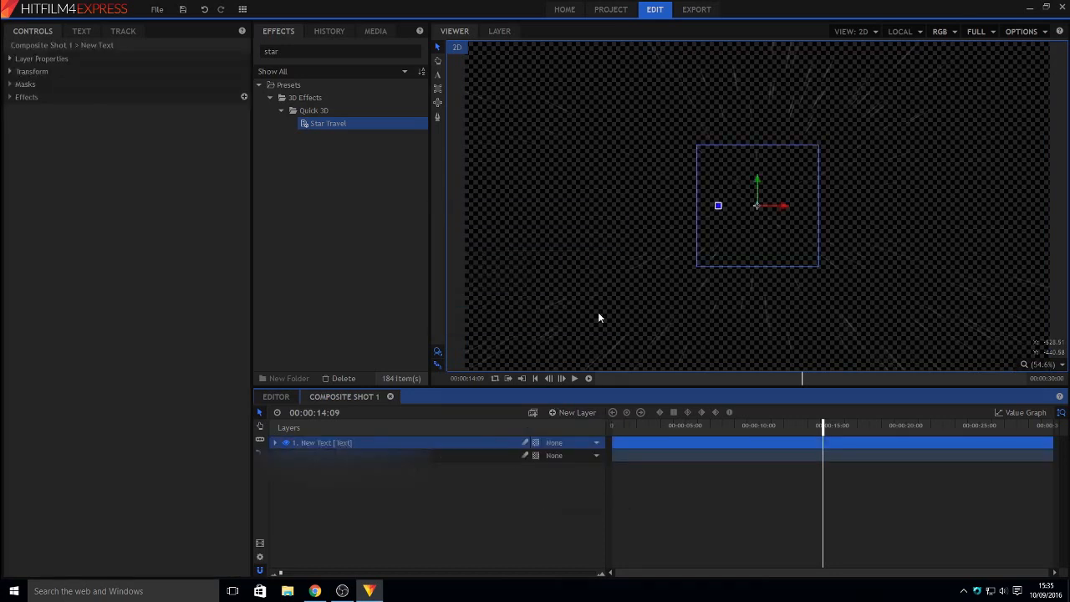
click(438, 75)
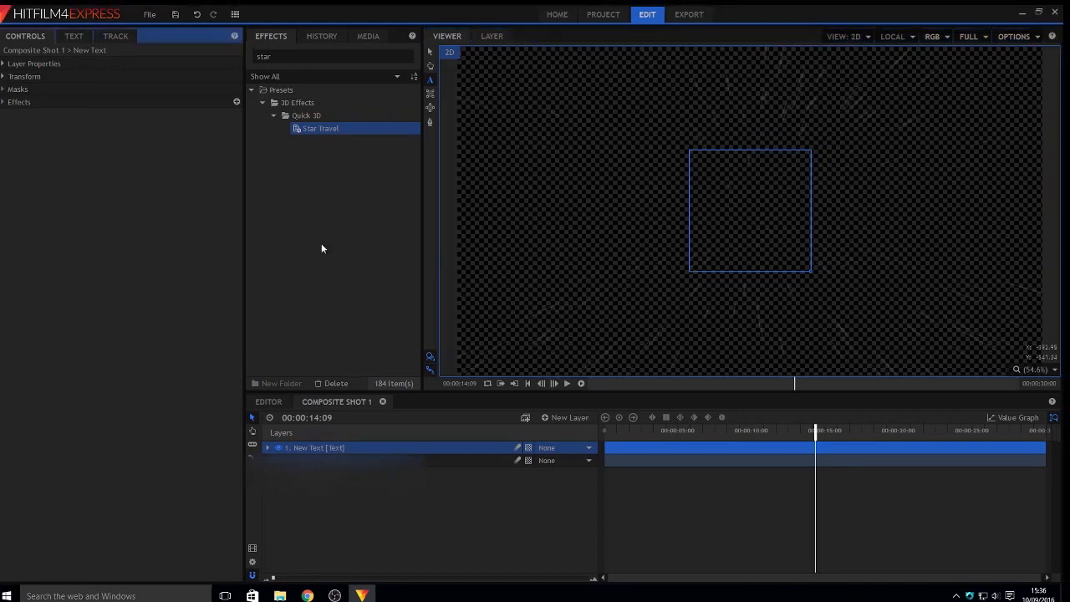
click(72, 36)
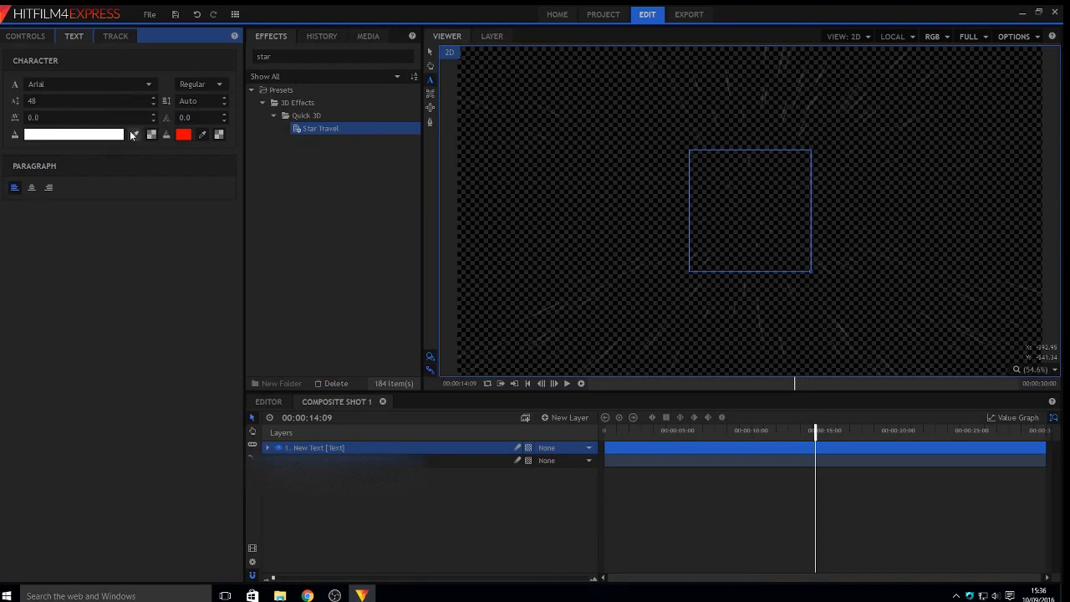
click(704, 167)
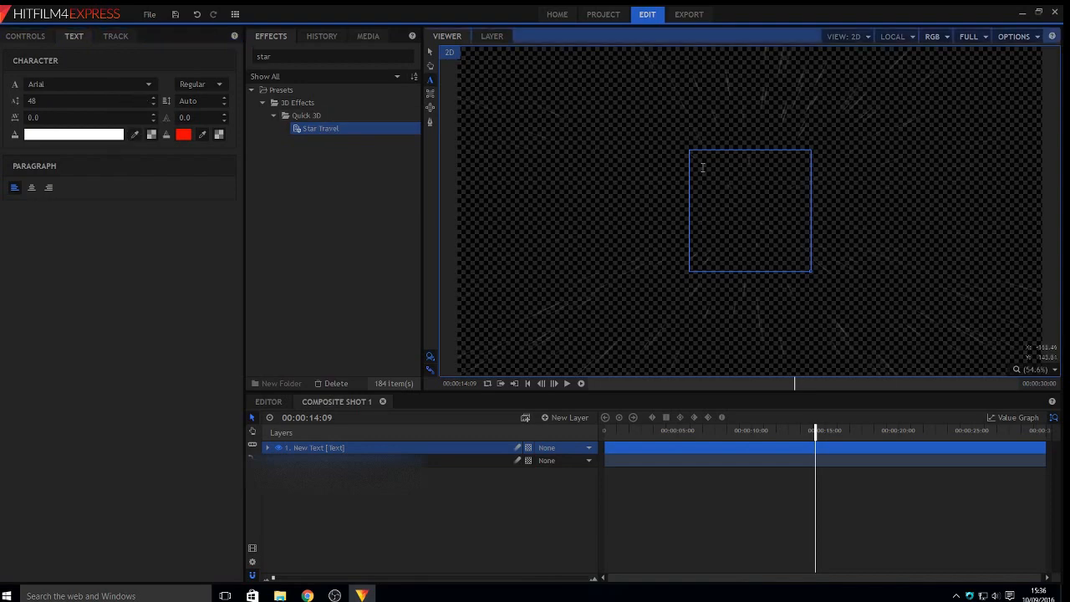
text(NAME HERE!)
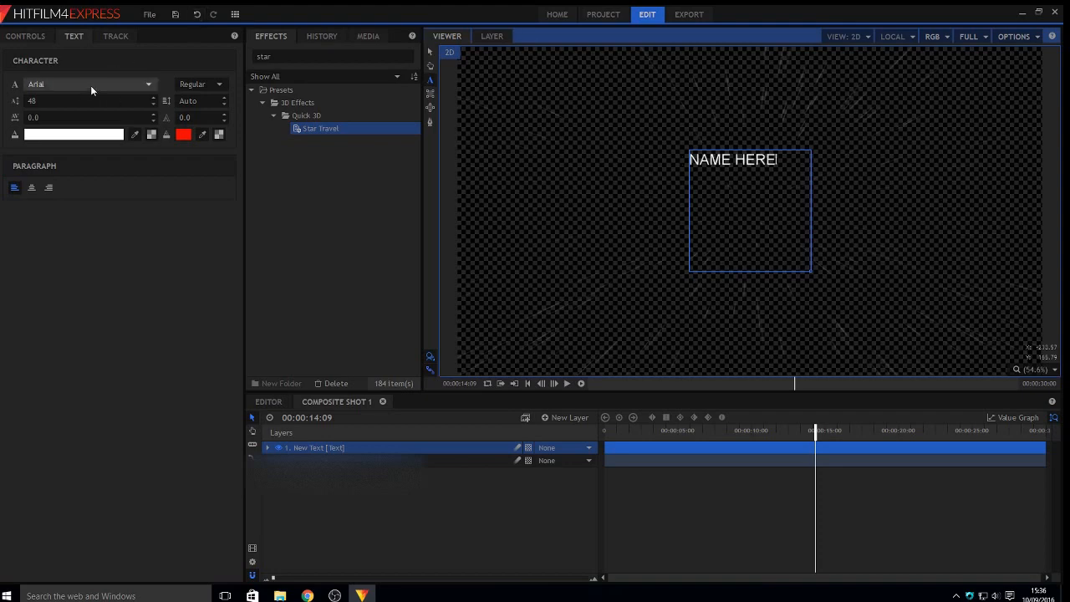
Set the font size of the whole NAME HERE text to 70
click(153, 97)
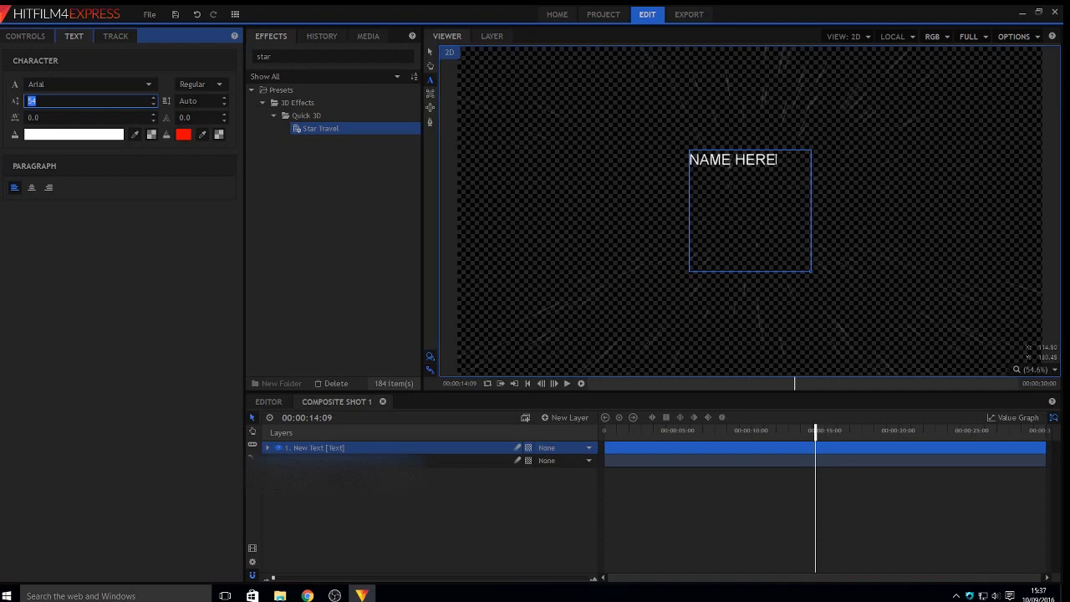
drag(786, 159, 685, 164)
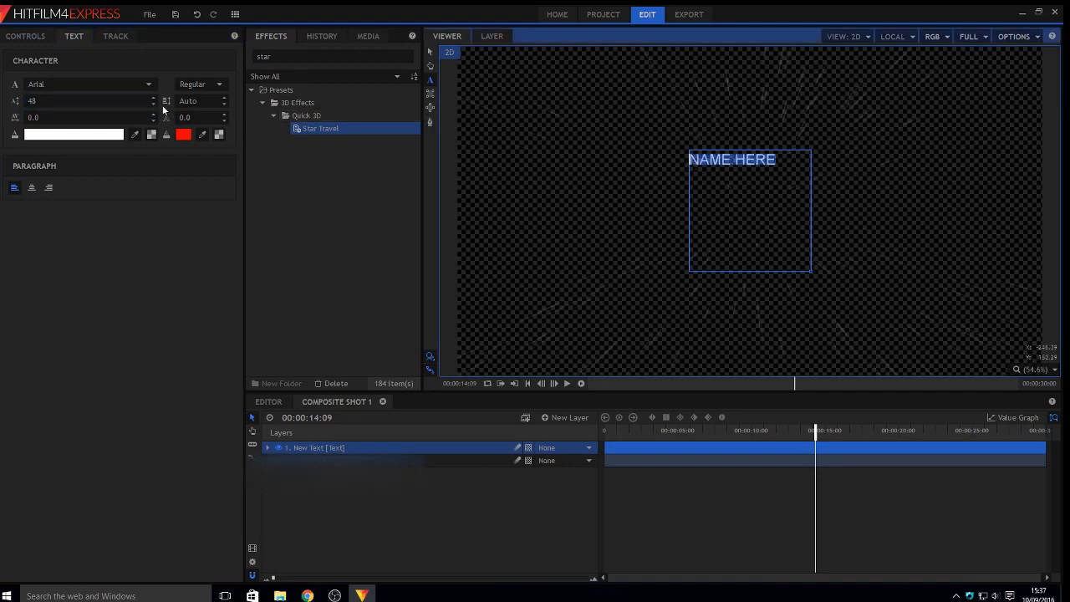
click(153, 98)
click(153, 97)
click(153, 98)
click(153, 98)
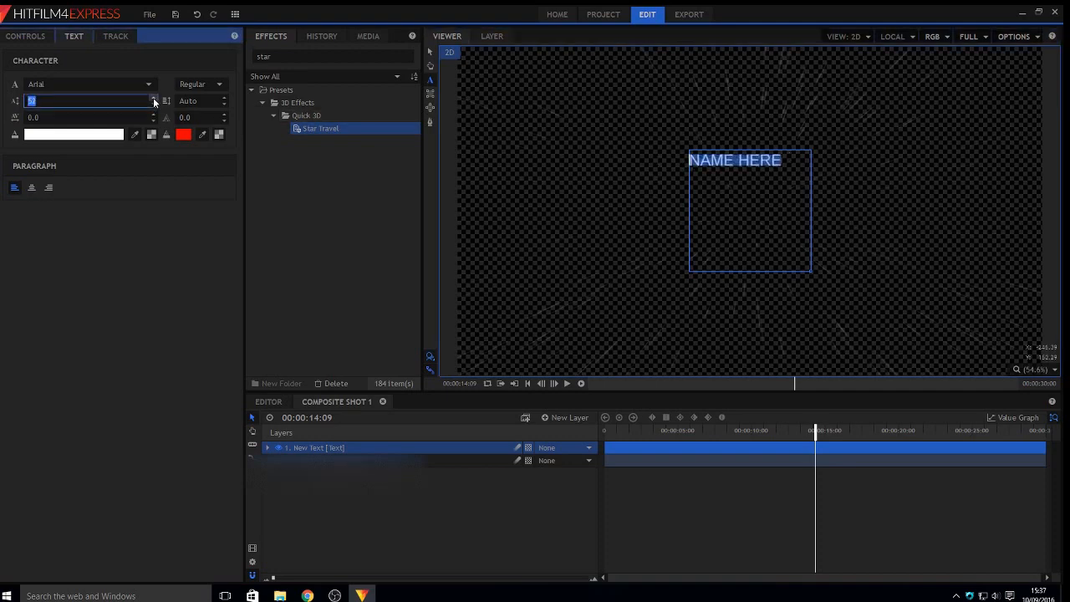
click(153, 98)
click(154, 98)
double_click(153, 98)
click(153, 98)
double_click(153, 98)
double_click(153, 98)
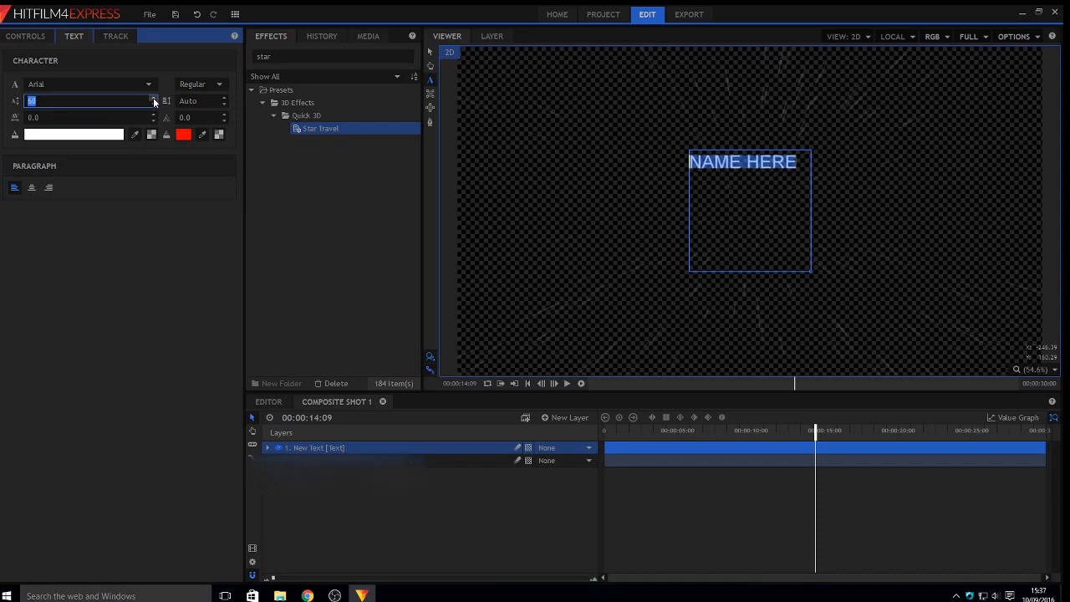
double_click(153, 98)
double_click(153, 99)
click(153, 99)
double_click(153, 99)
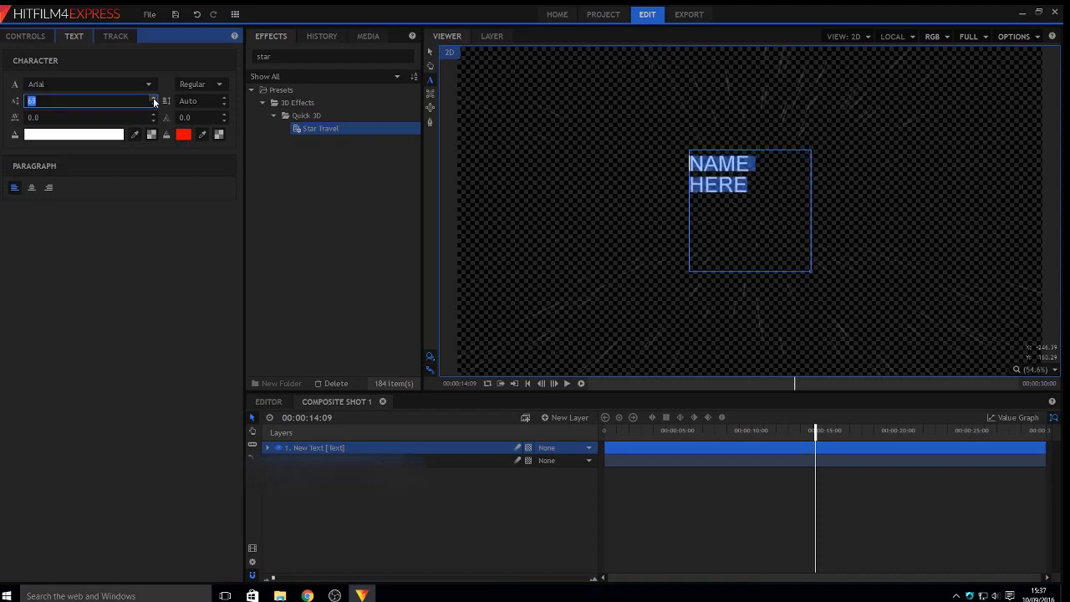
double_click(153, 99)
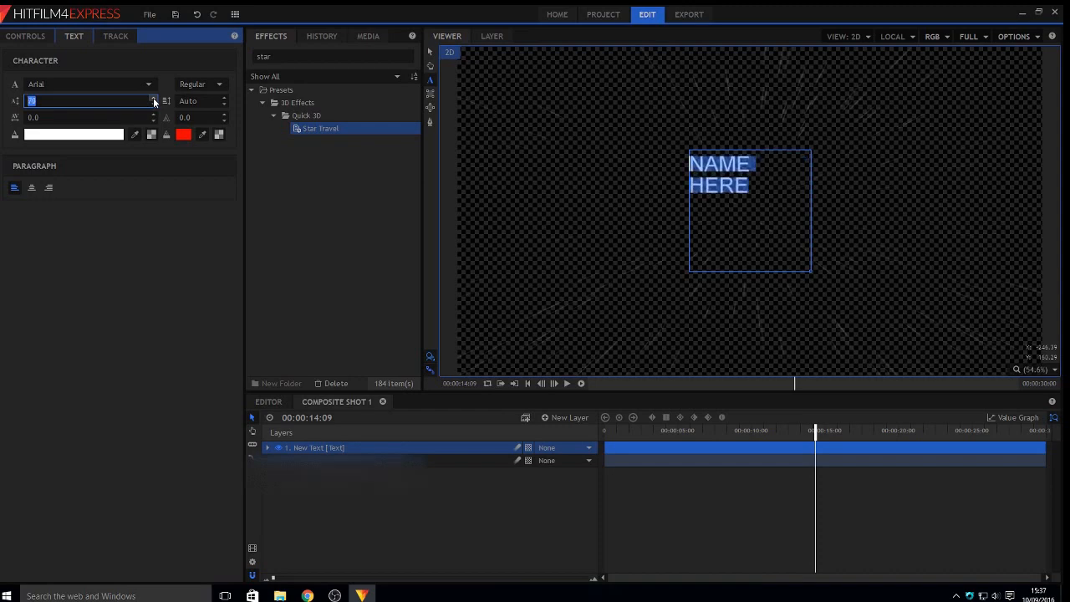
Enlarge the text box so NAME HERE fits on one line, and set the font style to Bold
click(811, 272)
drag(810, 272, 843, 283)
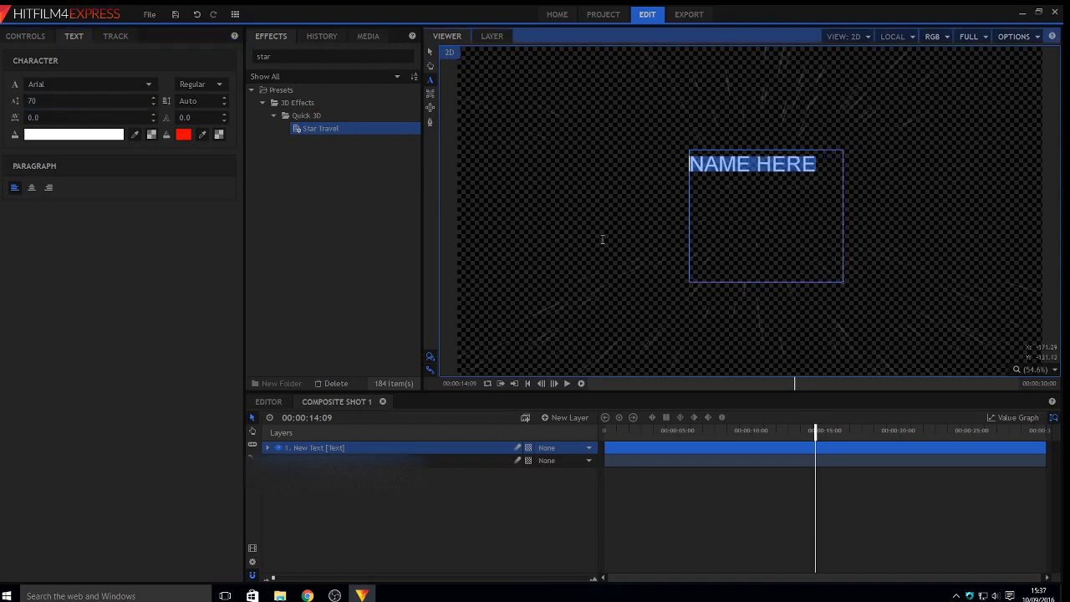
click(205, 87)
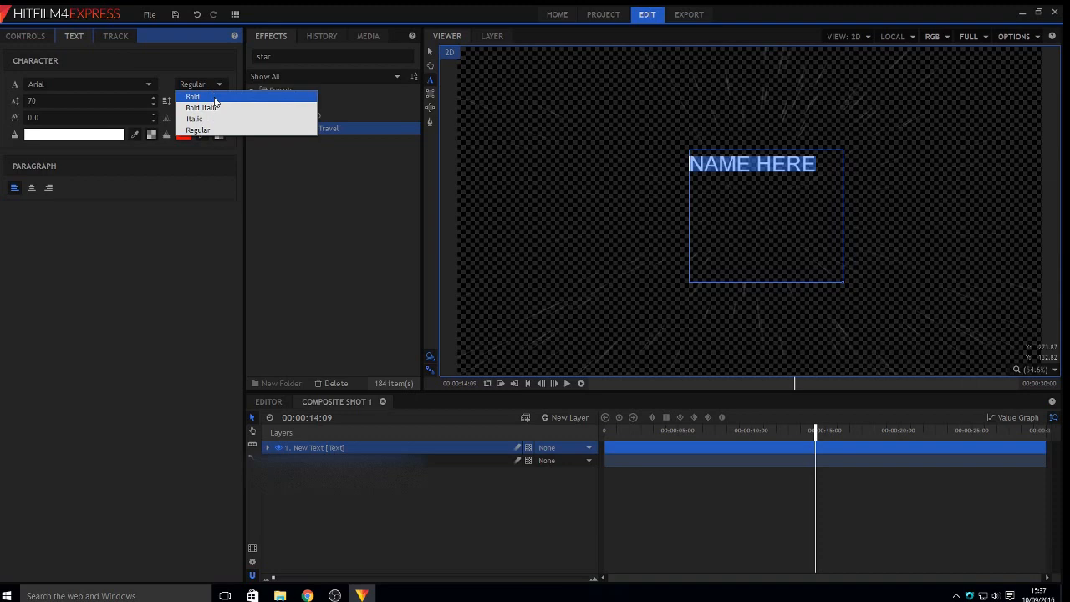
click(215, 98)
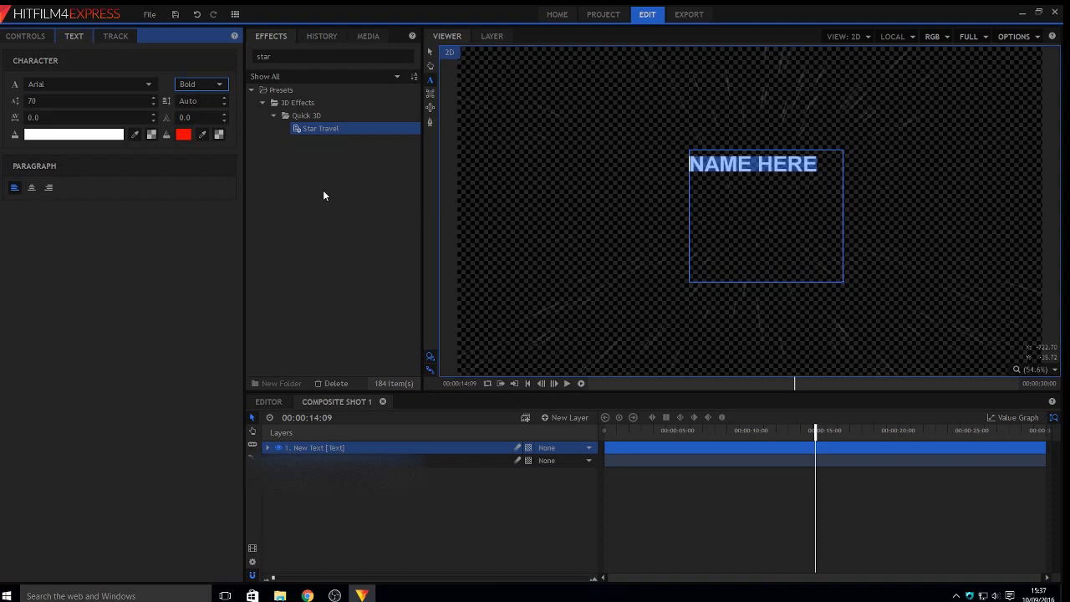
Set the text layer's anchor point to 30, 155 and nudge the NAME HERE title slightly upward in the viewer
click(25, 36)
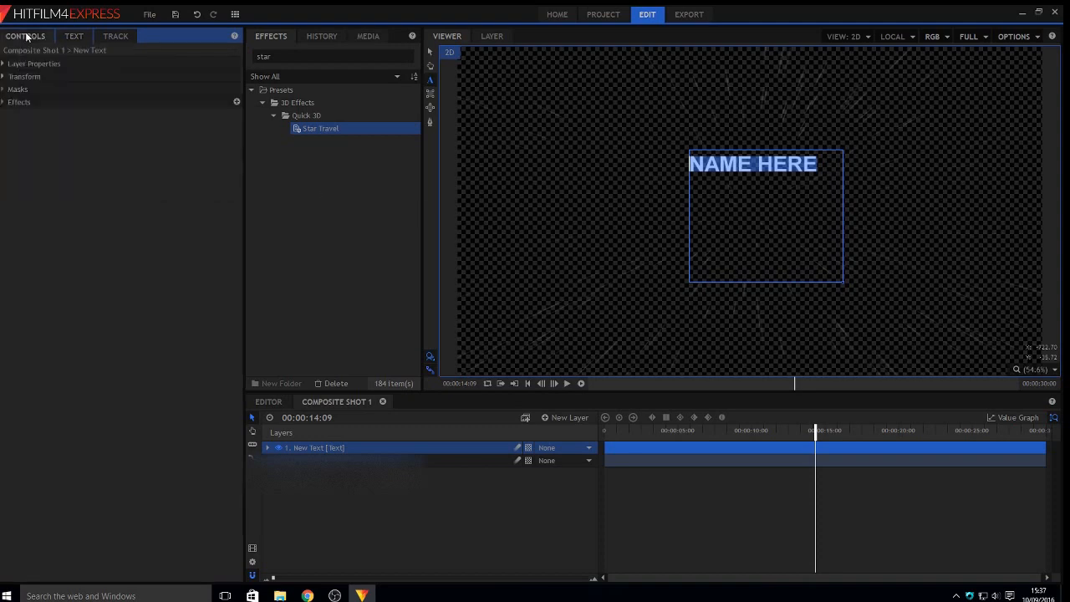
click(3, 77)
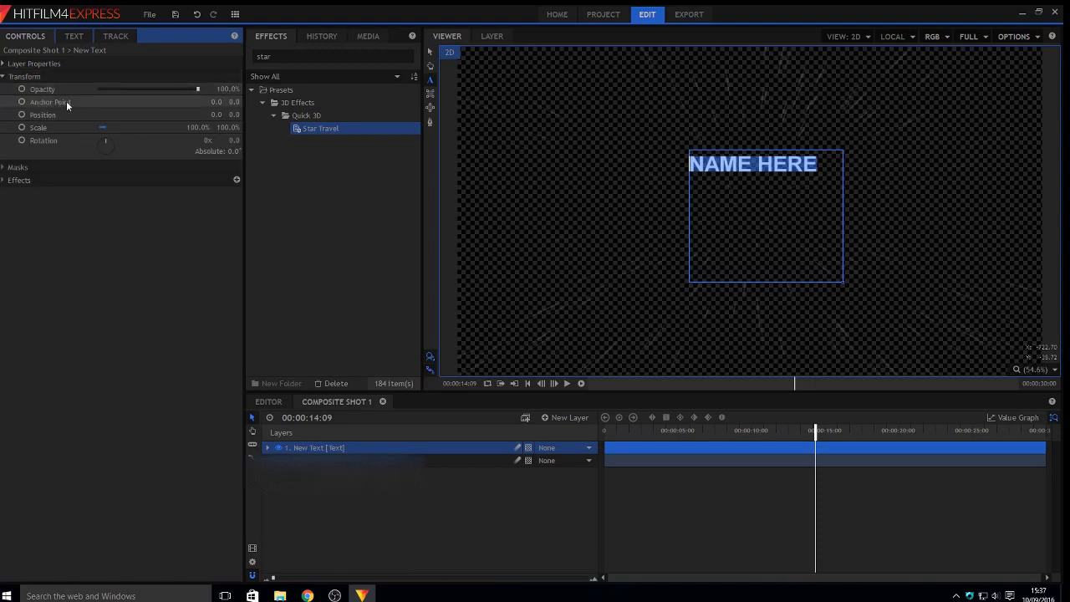
drag(213, 99, 224, 101)
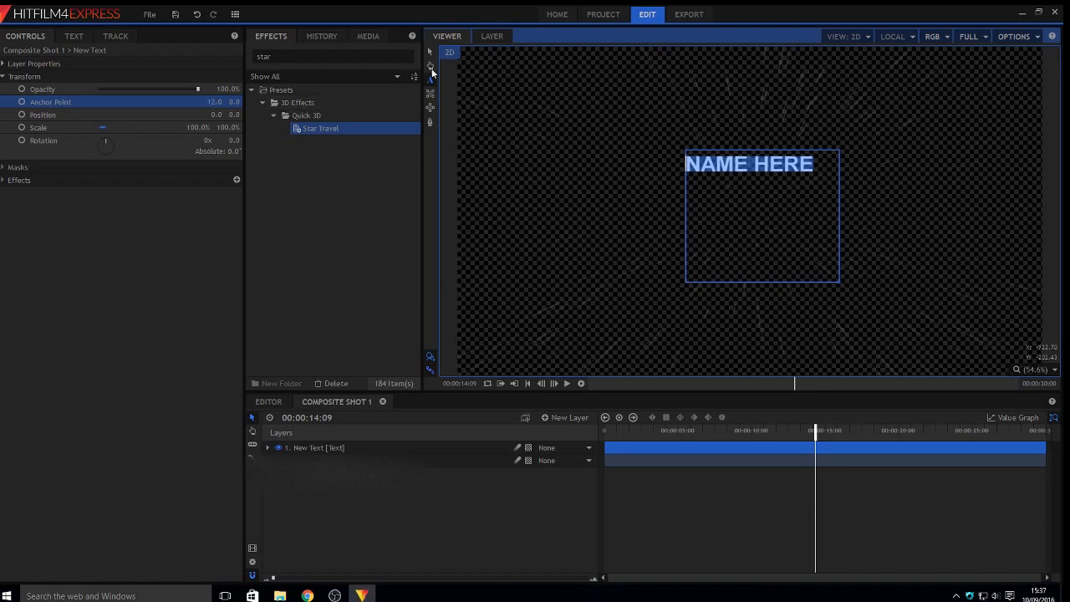
click(430, 51)
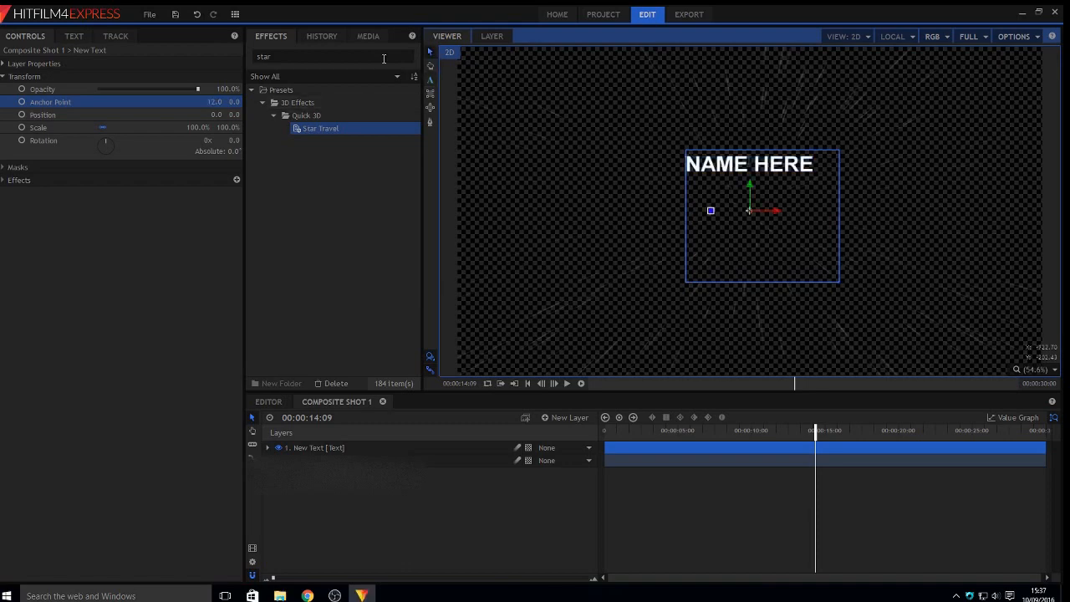
drag(213, 102, 235, 104)
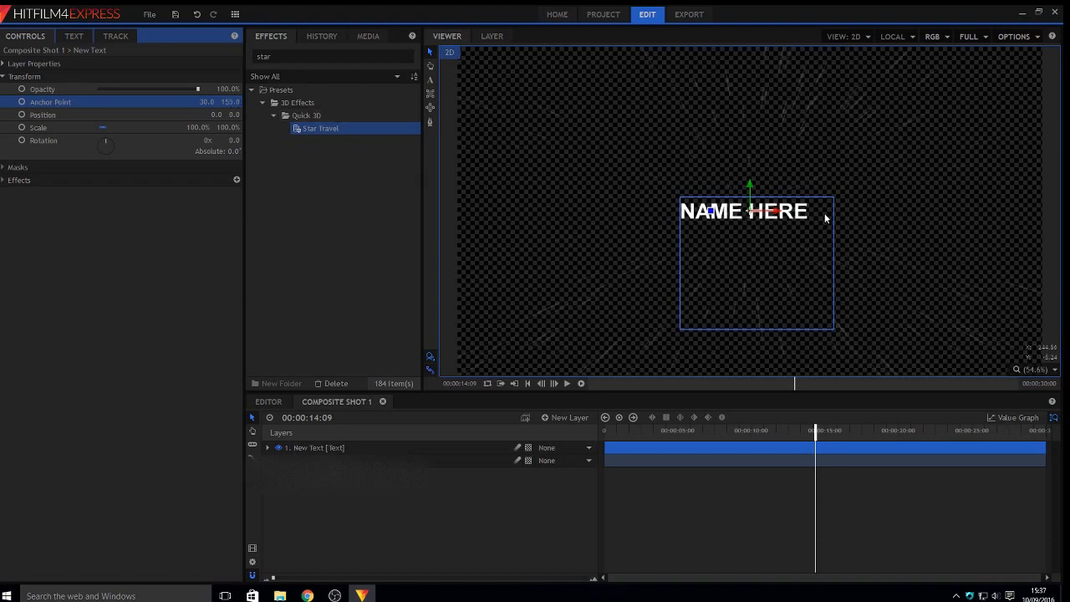
drag(754, 244, 752, 231)
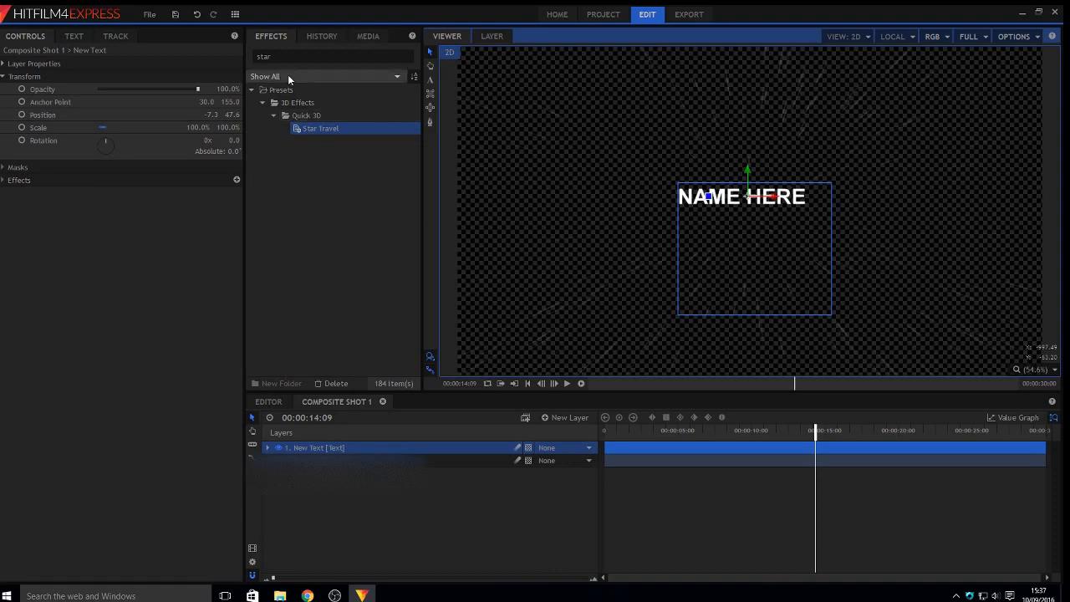
Search the effects for "shake" and apply the Shake effect to the NAME HERE text layer
double_click(312, 57)
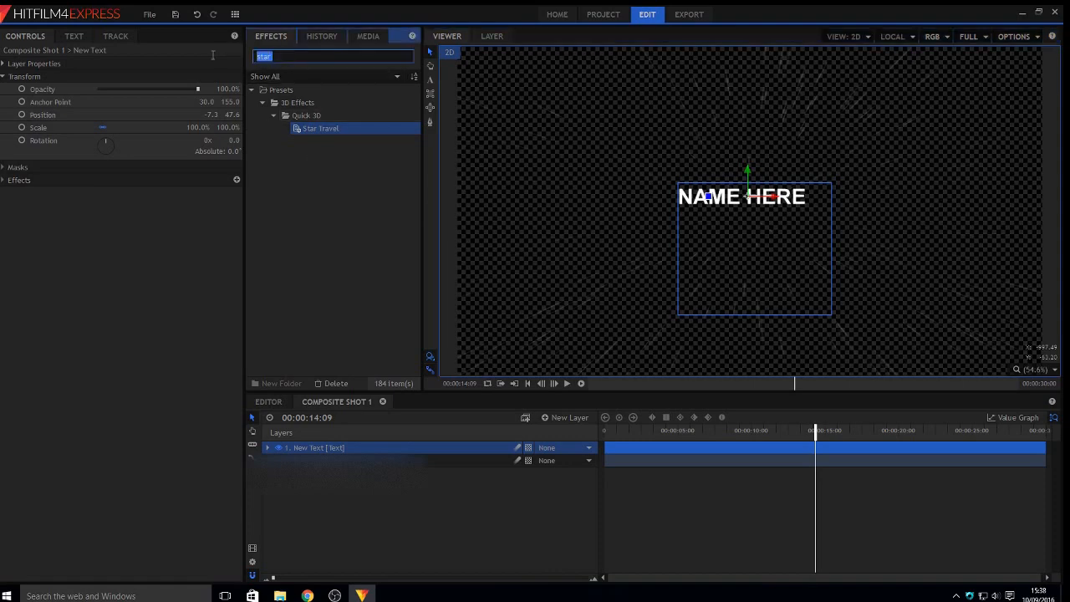
text(s)
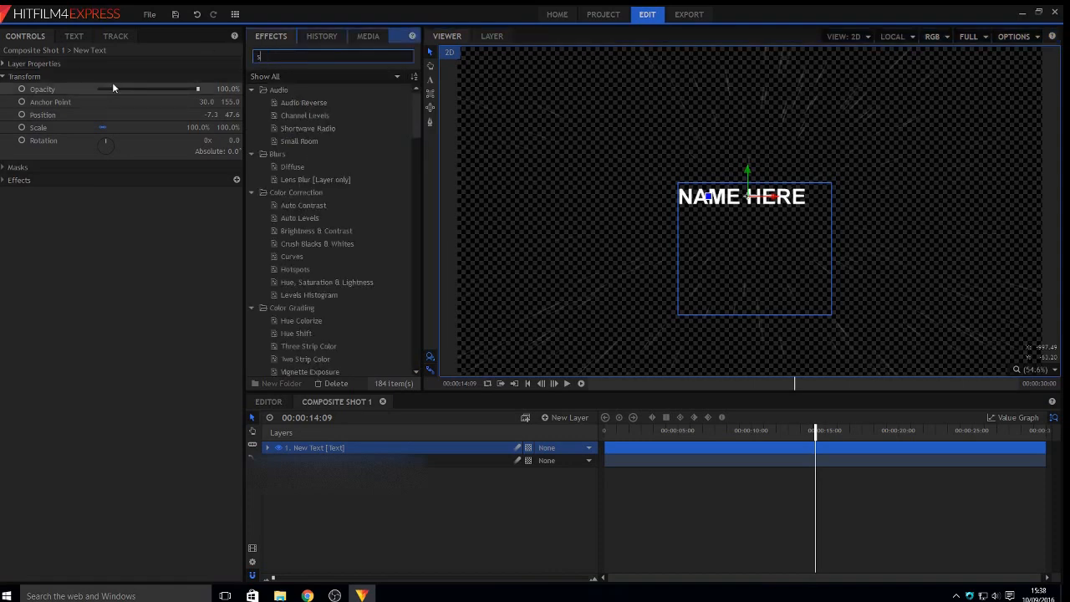
text(hake)
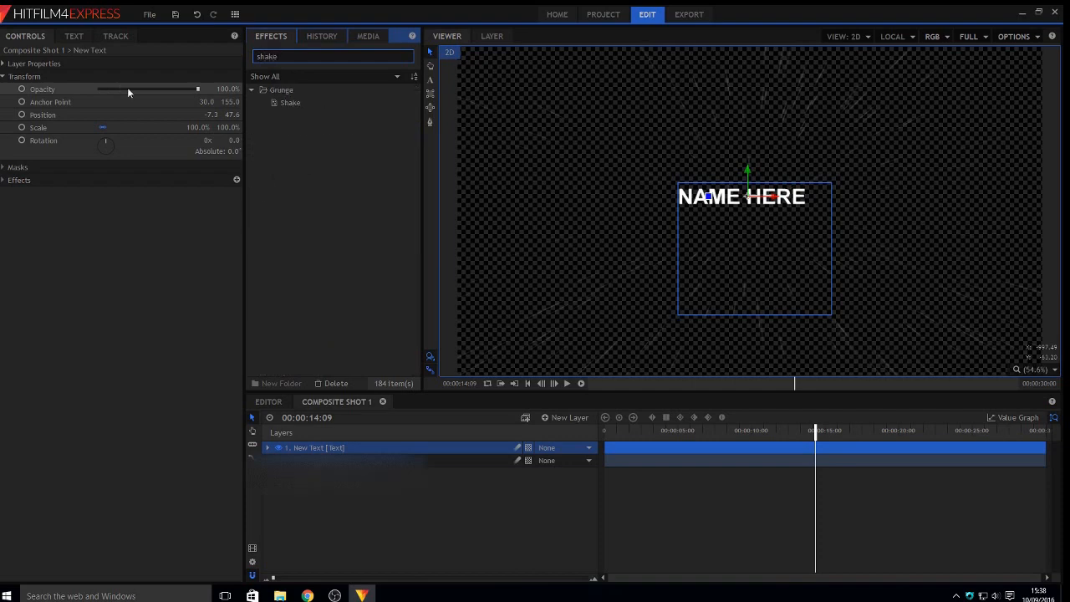
click(331, 101)
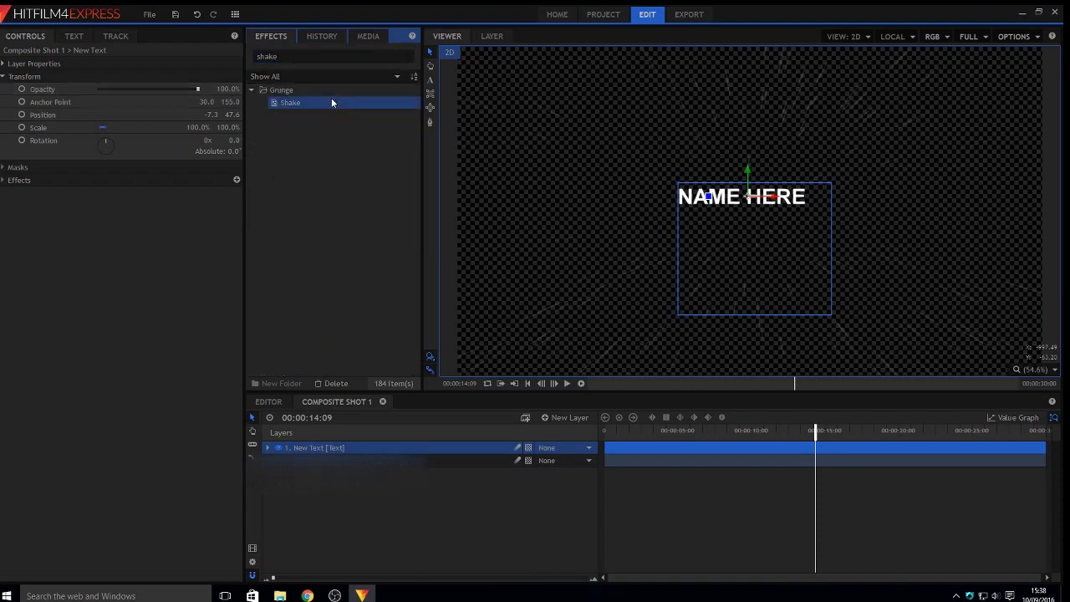
drag(332, 101, 335, 449)
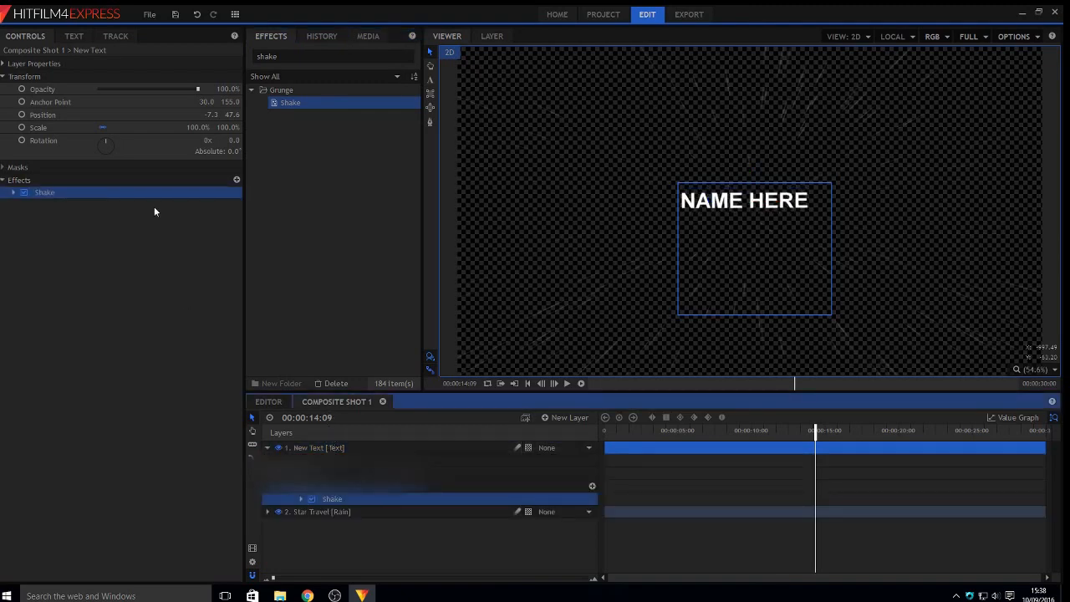
key(Delete)
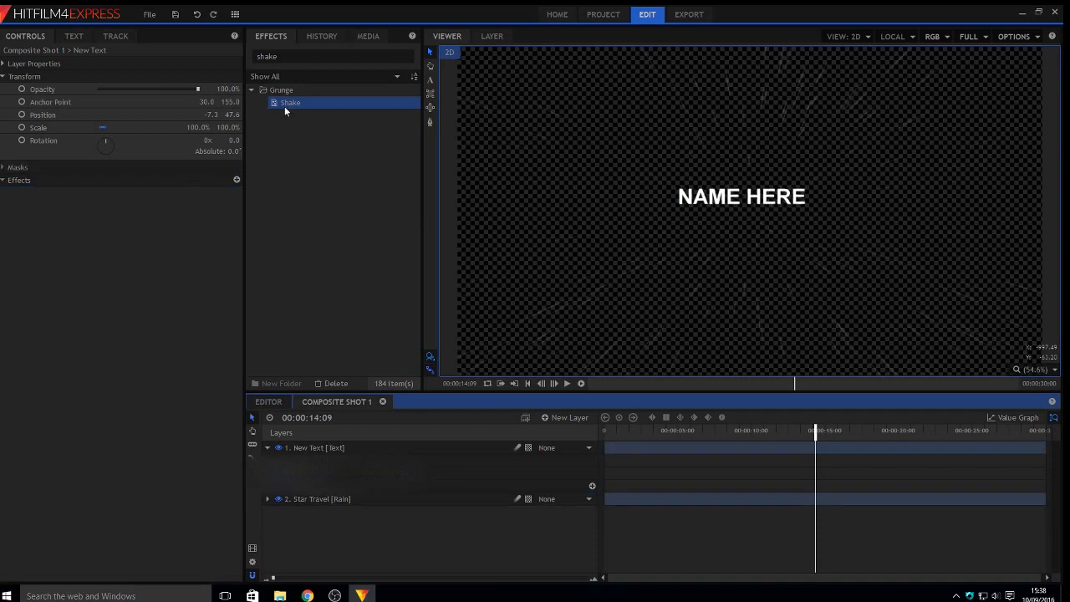
drag(285, 106, 119, 192)
drag(111, 194, 102, 184)
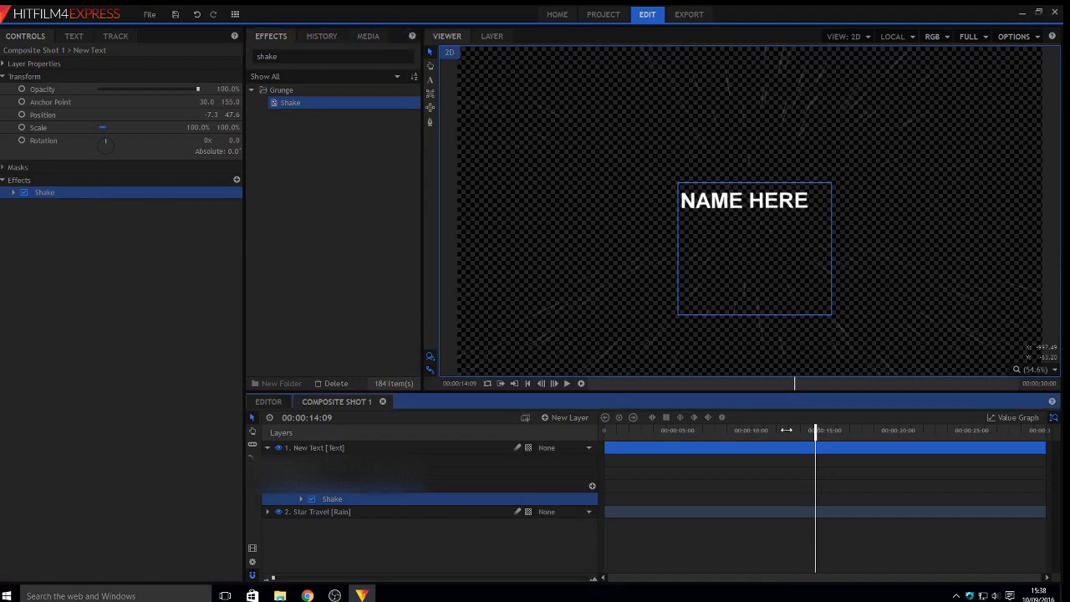
Return the playhead to the start of the timeline and set the text layer's position to 0, 0
drag(815, 431, 513, 424)
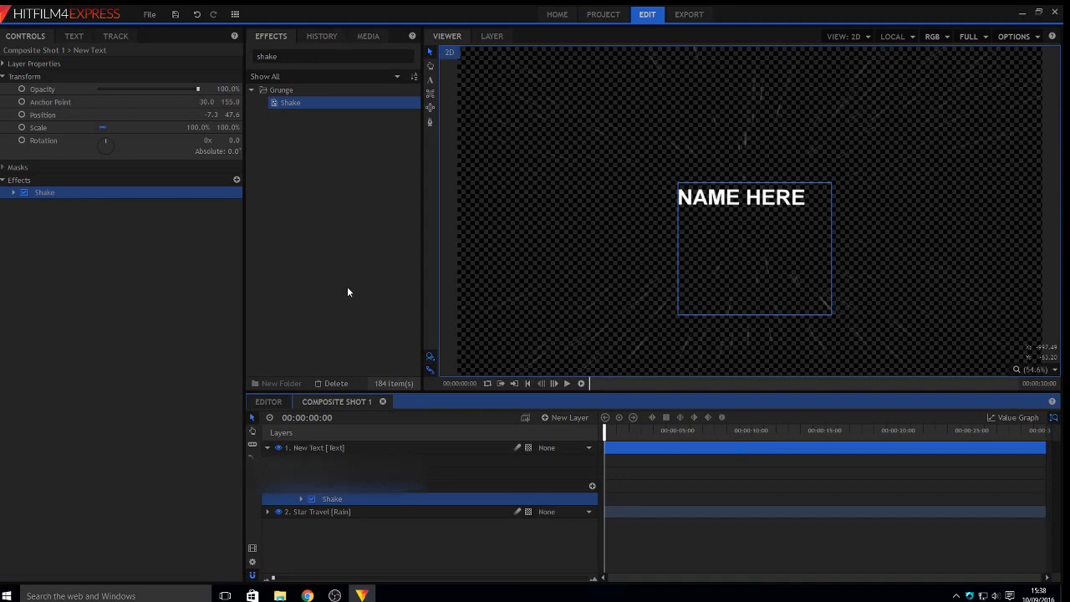
click(3, 76)
click(2, 101)
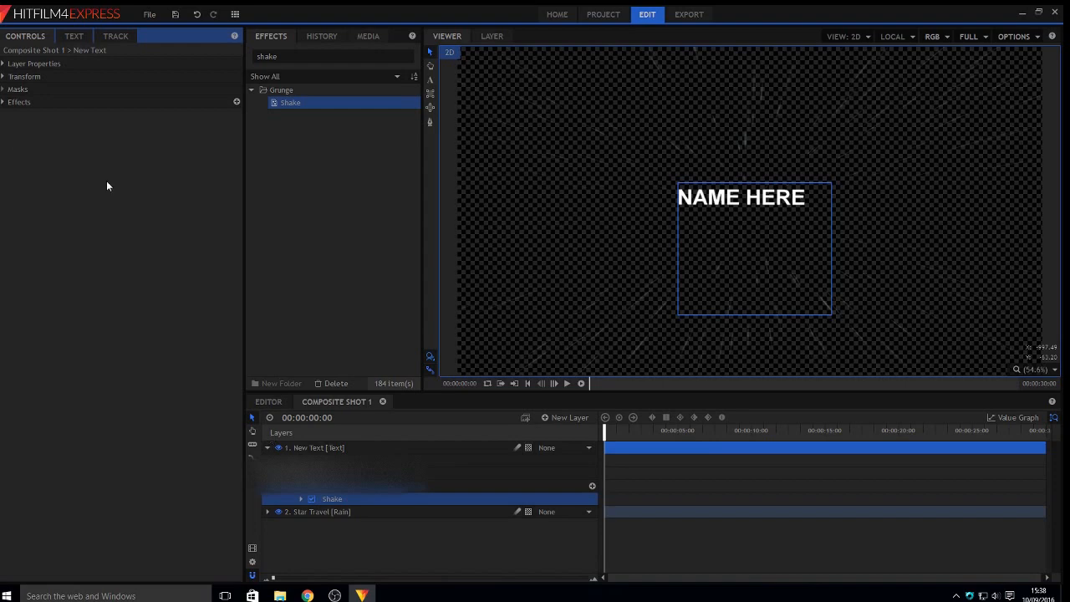
click(4, 76)
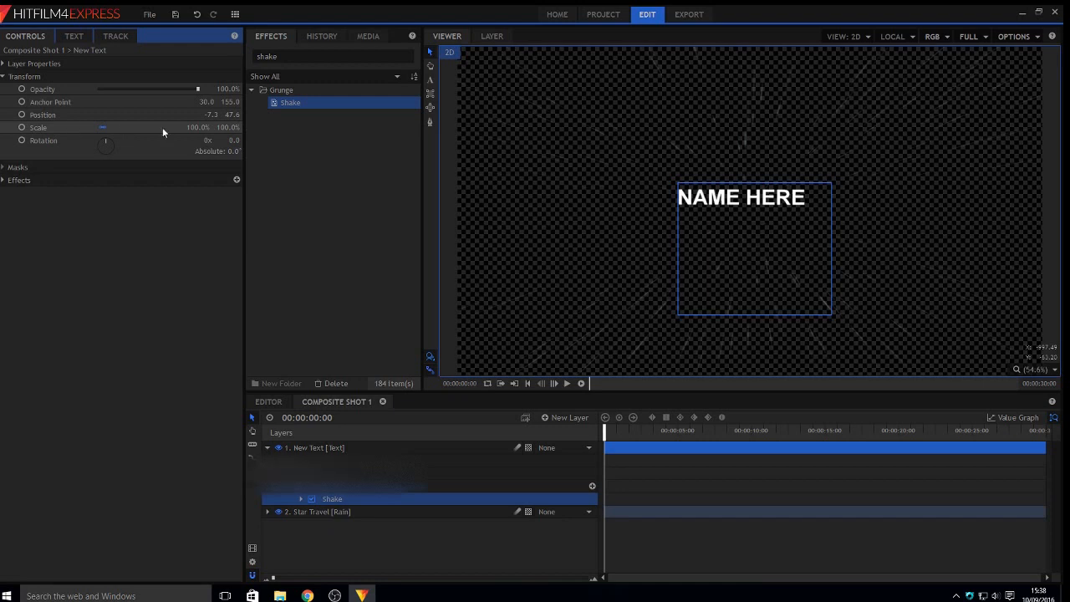
click(214, 114)
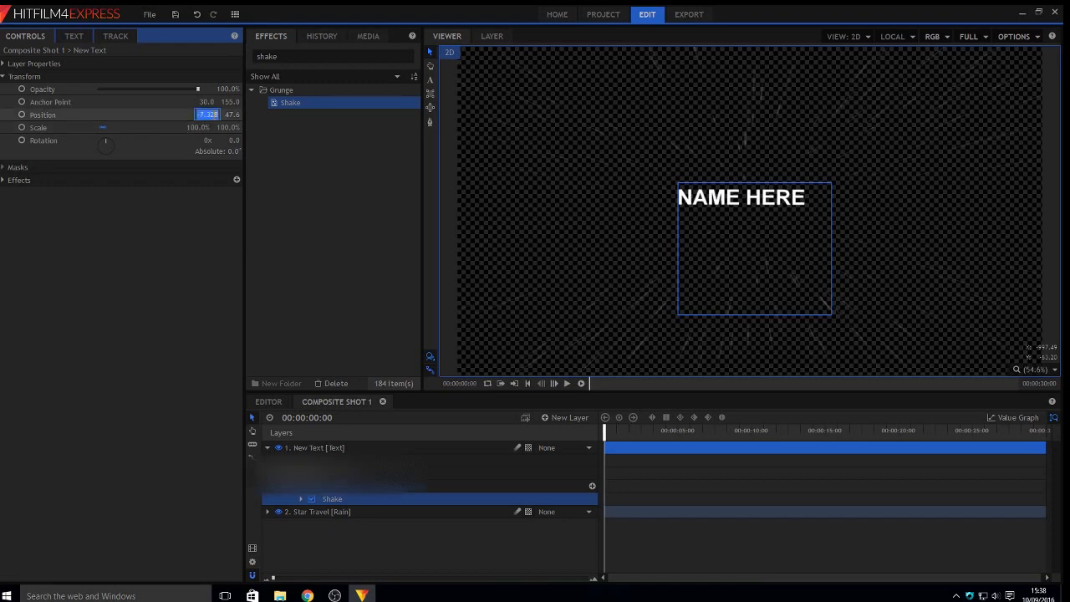
key(BackSpace)
text(0)
key(Return)
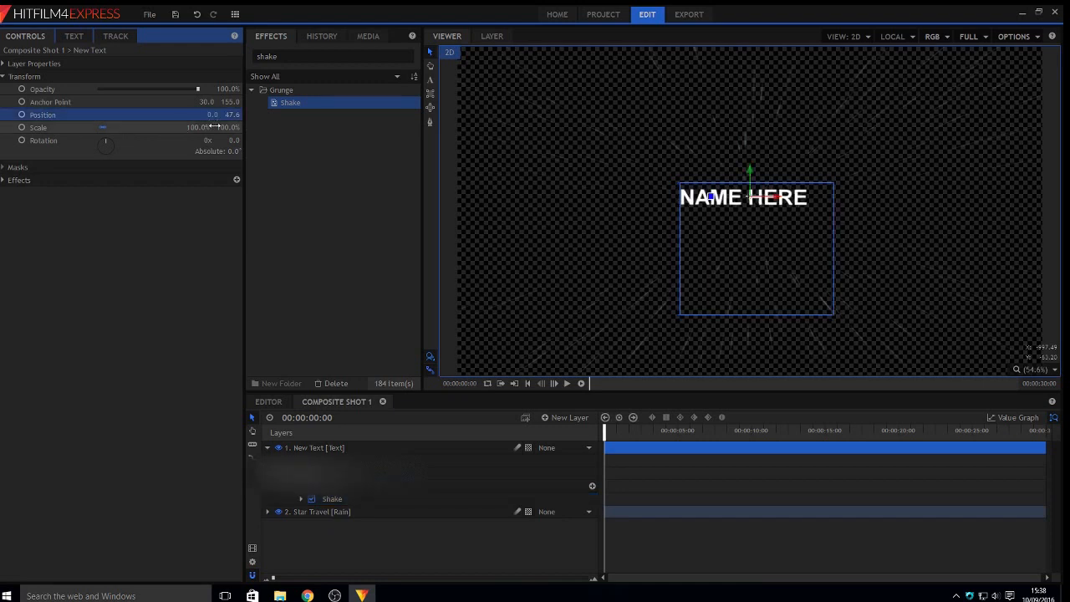
click(231, 115)
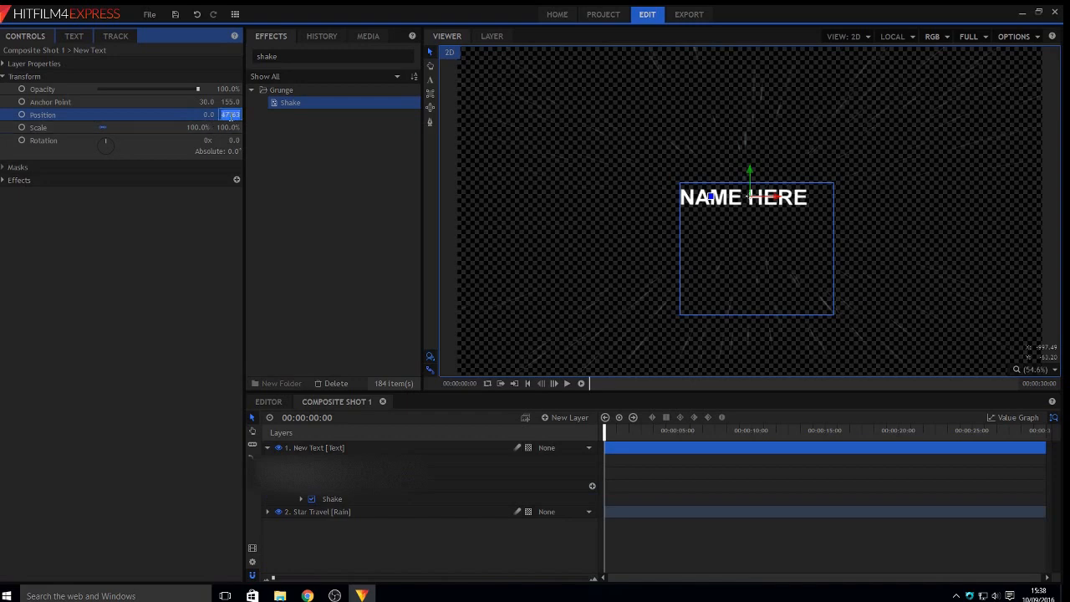
text(0)
key(Return)
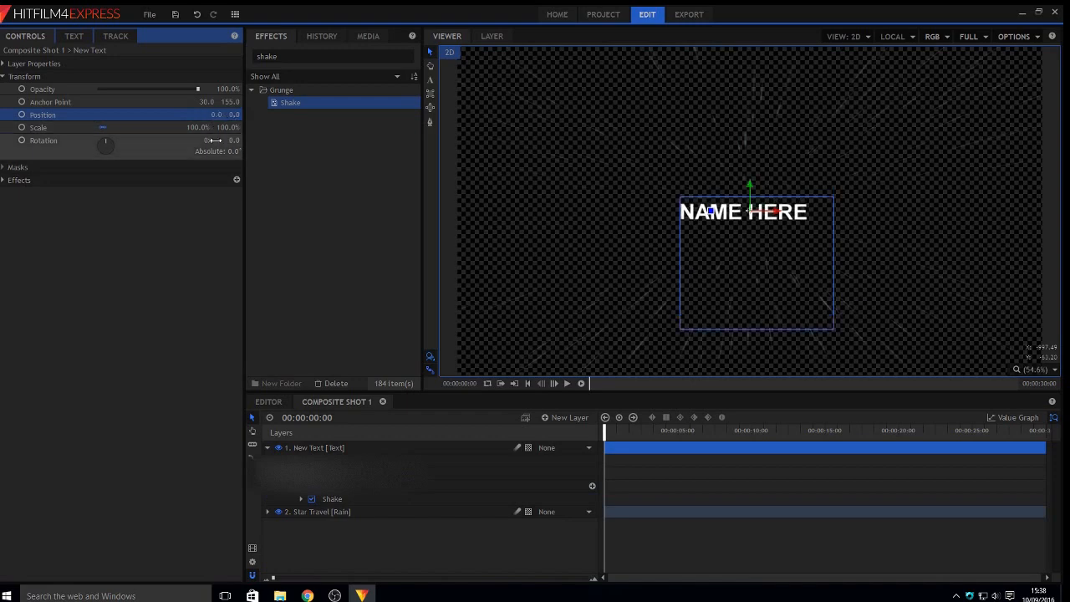
click(167, 255)
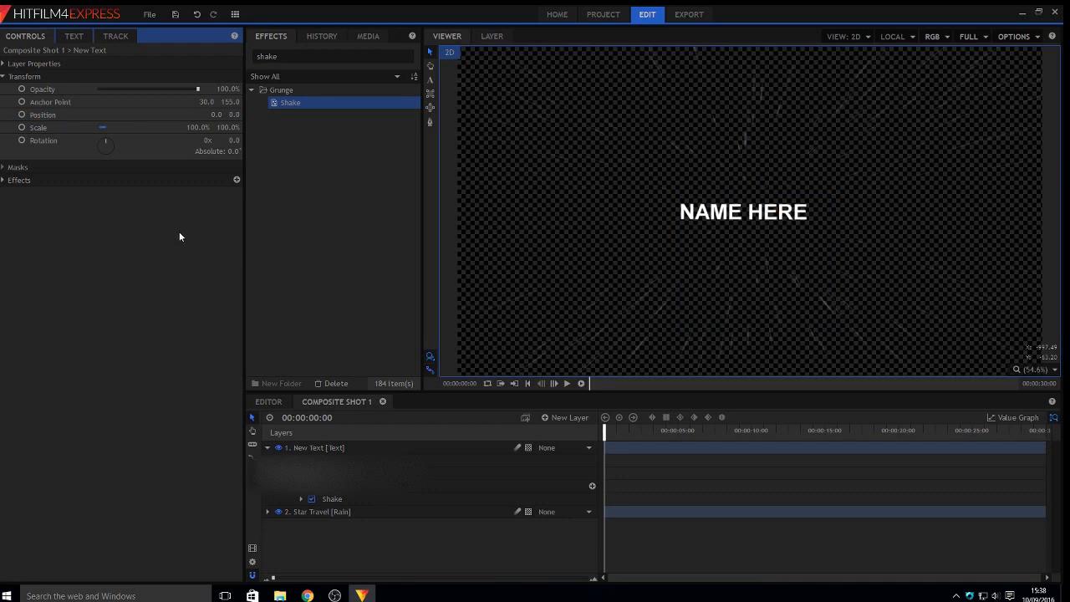
Enable scale keyframing on the text layer at the start of the timeline and set the scale to 0%
click(141, 127)
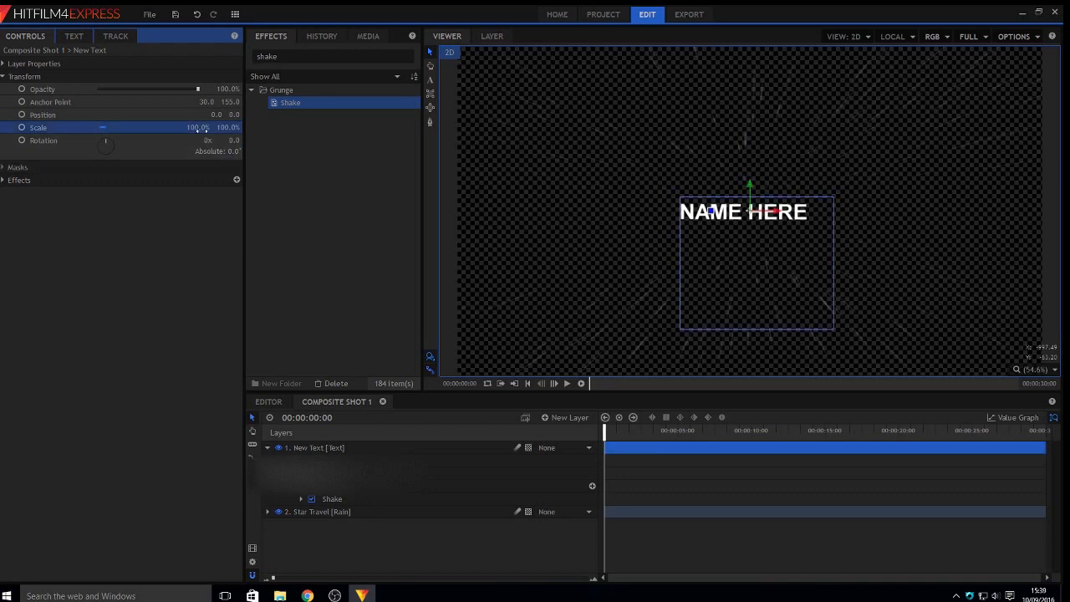
click(20, 128)
drag(208, 127, 274, 127)
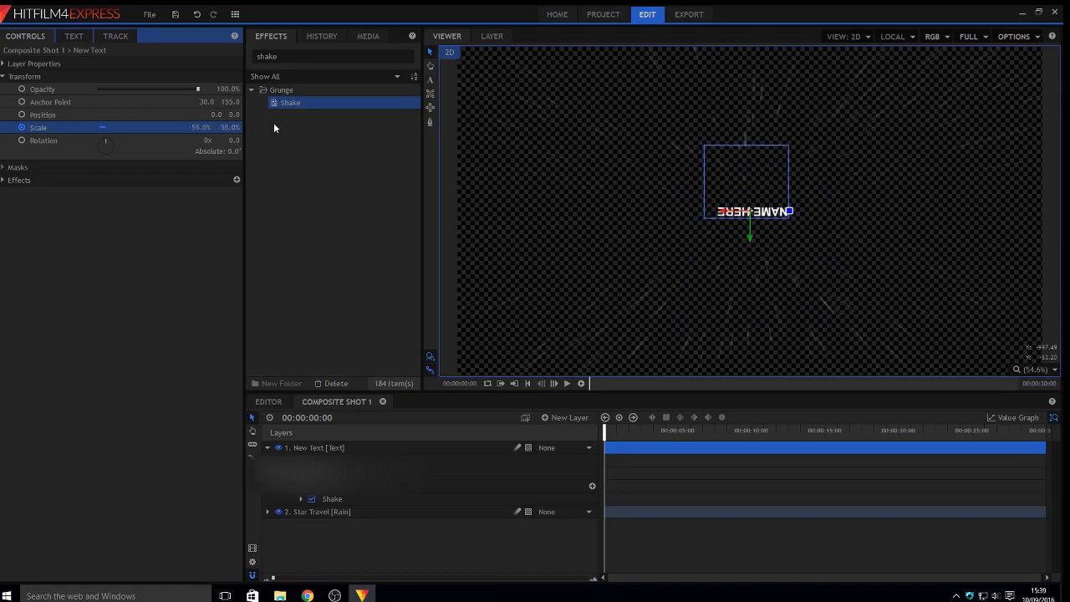
click(226, 128)
text(0)
key(Return)
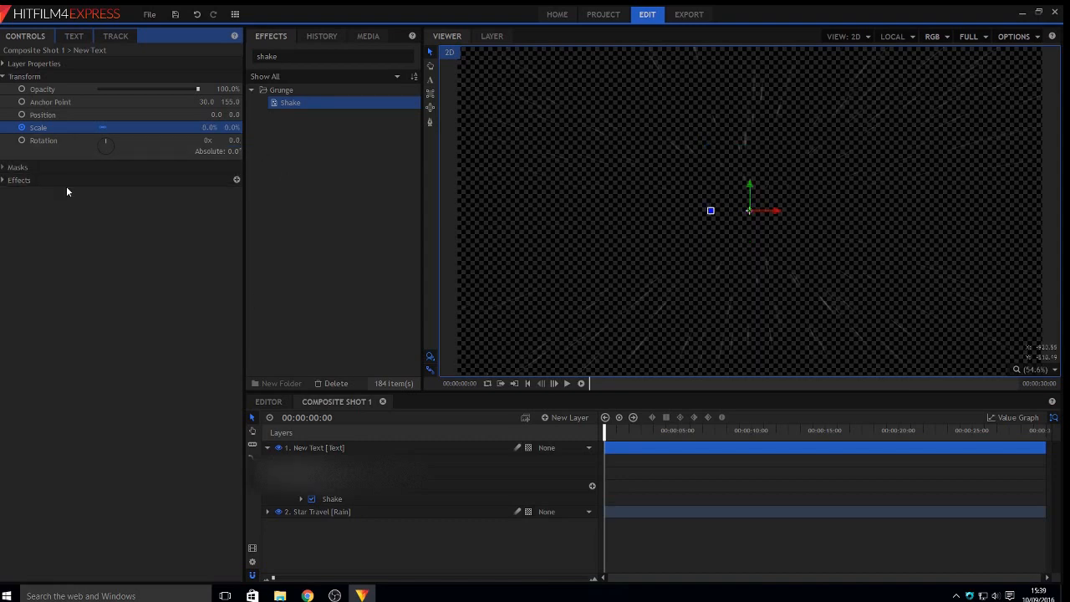
Expand the text layer's transform properties in the timeline and advance the playhead frame by frame to 00:00:00:23
key(Right)
key(Right)
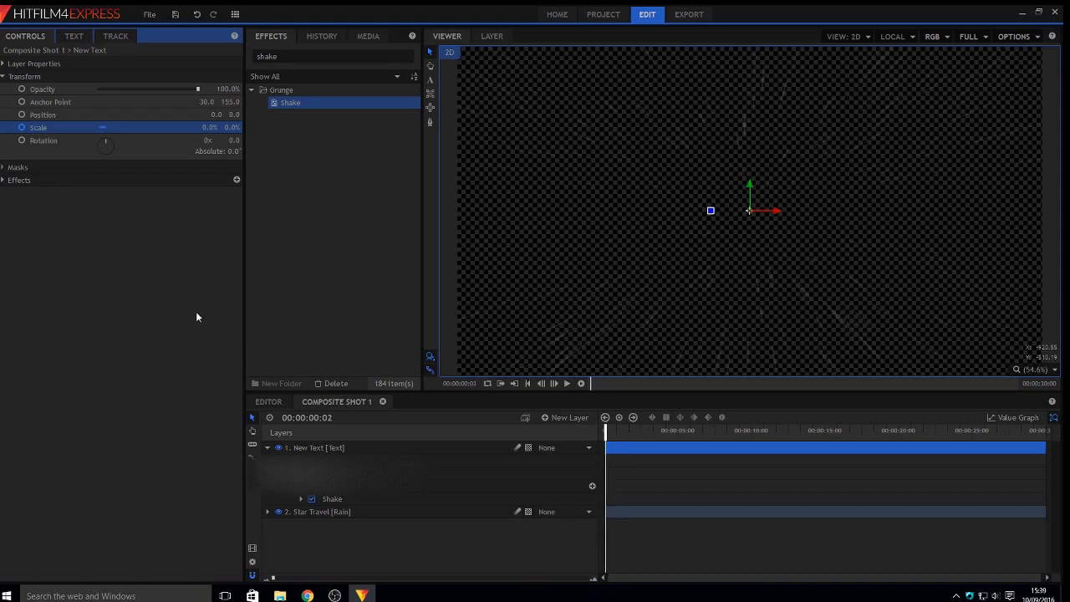
click(290, 461)
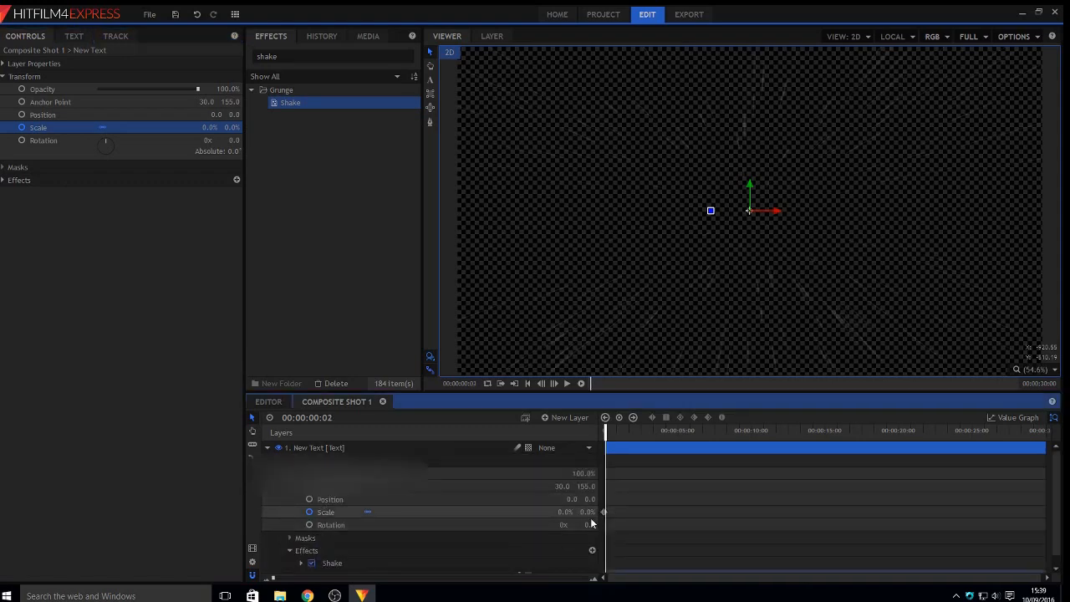
key(Right)
key(Right)
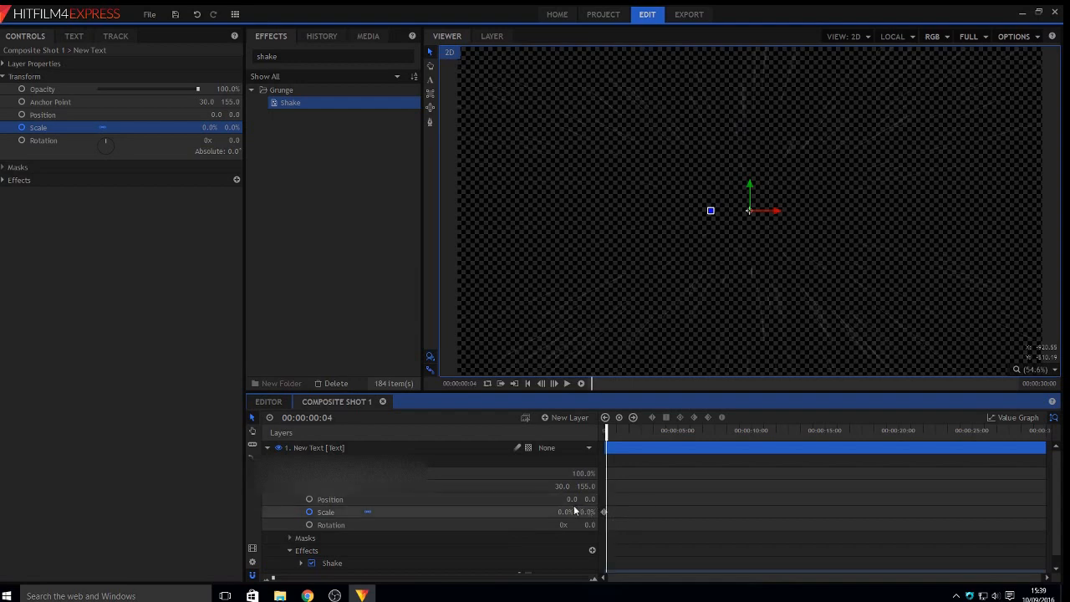
key(Right)
key(Right)
key(Right)
key(Right)
key(Right)
key(Right)
key(Right)
key(Right)
key(Right)
key(Right)
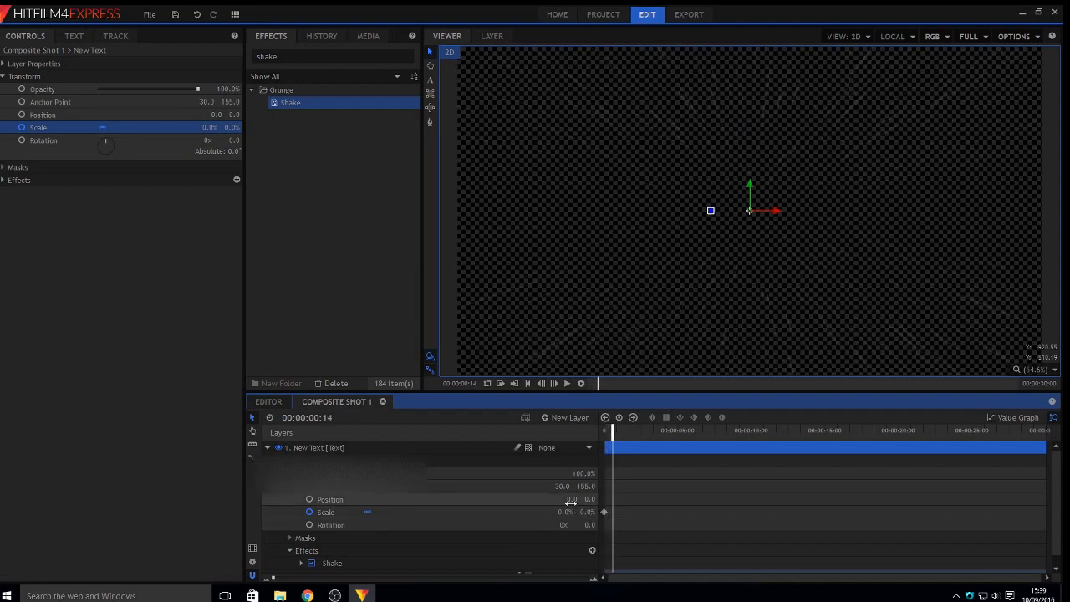
key(Right)
key(Right)
key(Right)
key(Right)
key(Right)
key(Right)
key(Right)
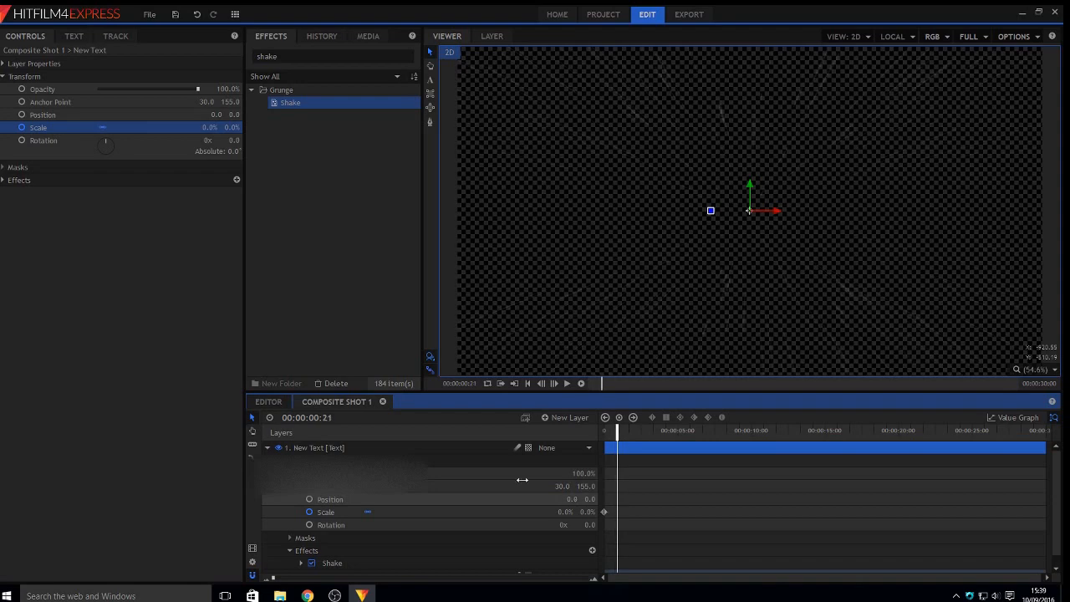
key(Right)
key(Right)
Keyframe the text layer's scale at 100% at 00:00:03:00, and scrub back to check the growing title
click(321, 417)
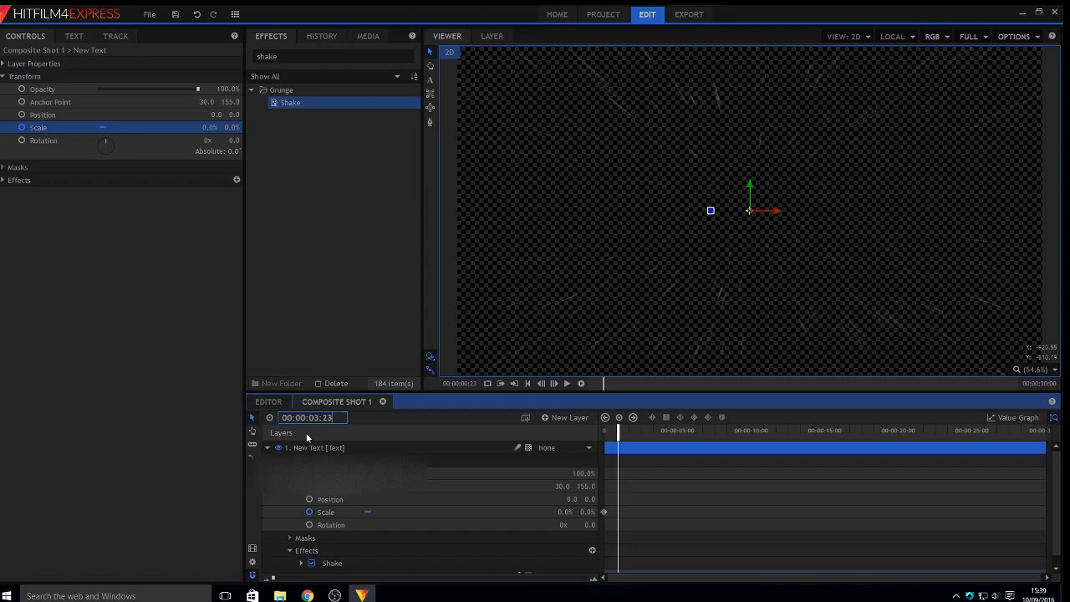
key(BackSpace)
key(BackSpace)
text(00)
key(Return)
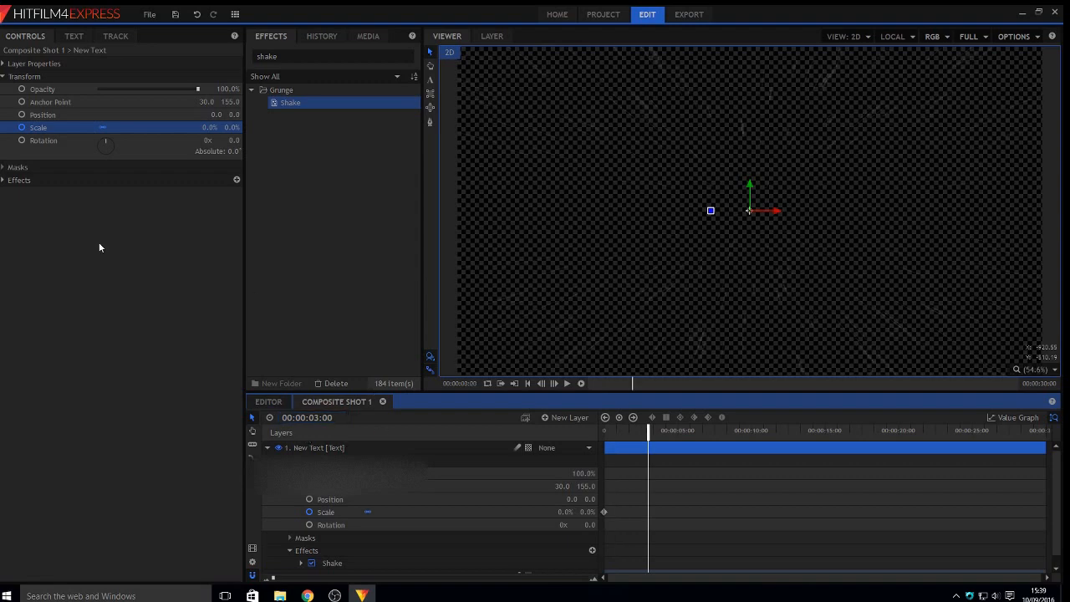
click(205, 127)
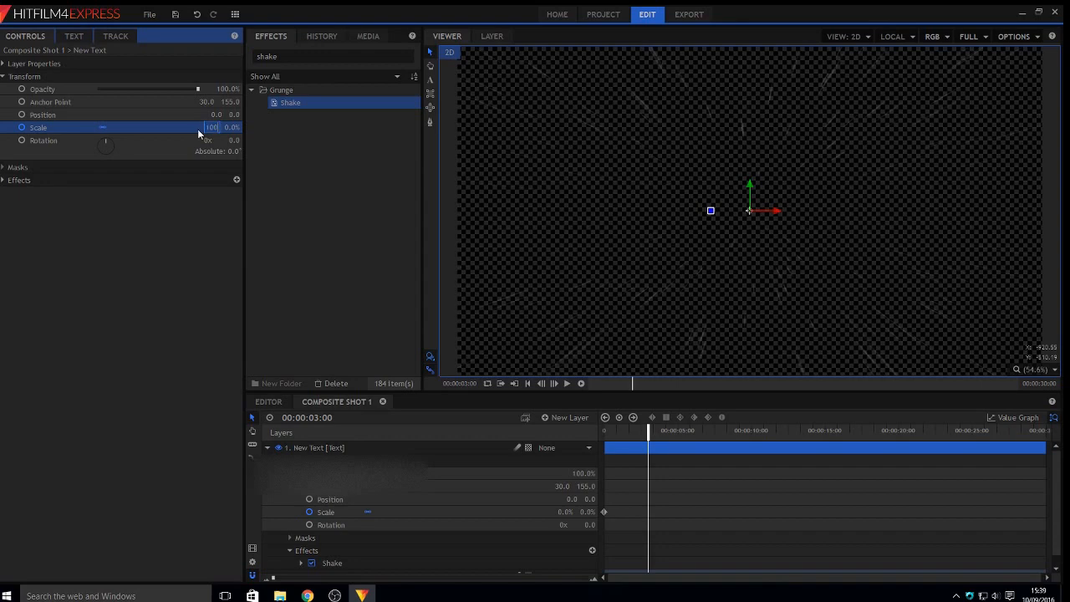
key(Return)
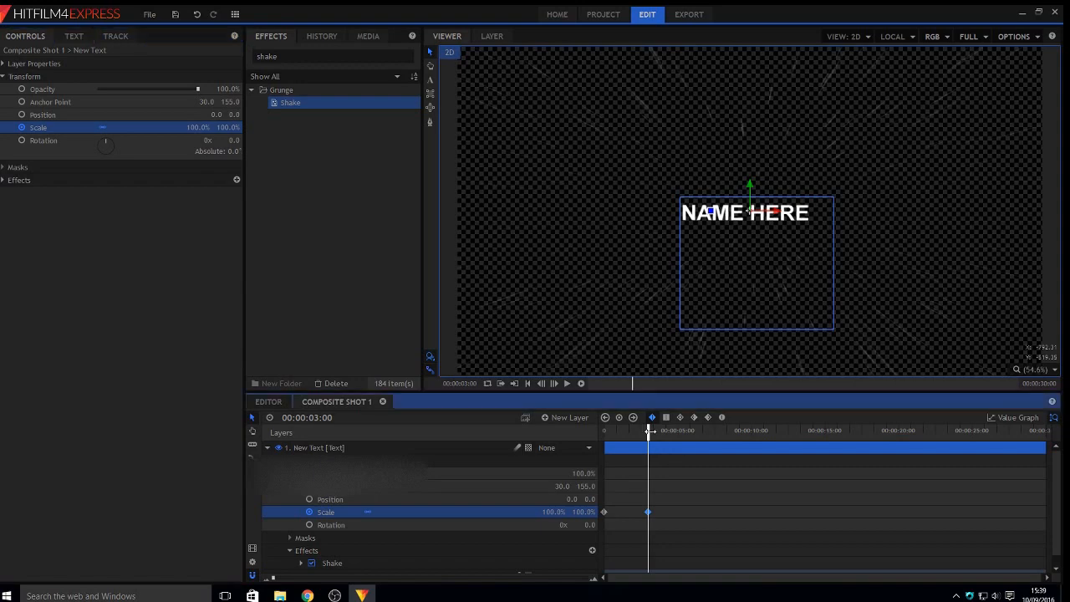
mouse_move(651, 431)
mouse_down()
mouse_move(586, 432)
mouse_move(665, 435)
mouse_move(645, 437)
mouse_up()
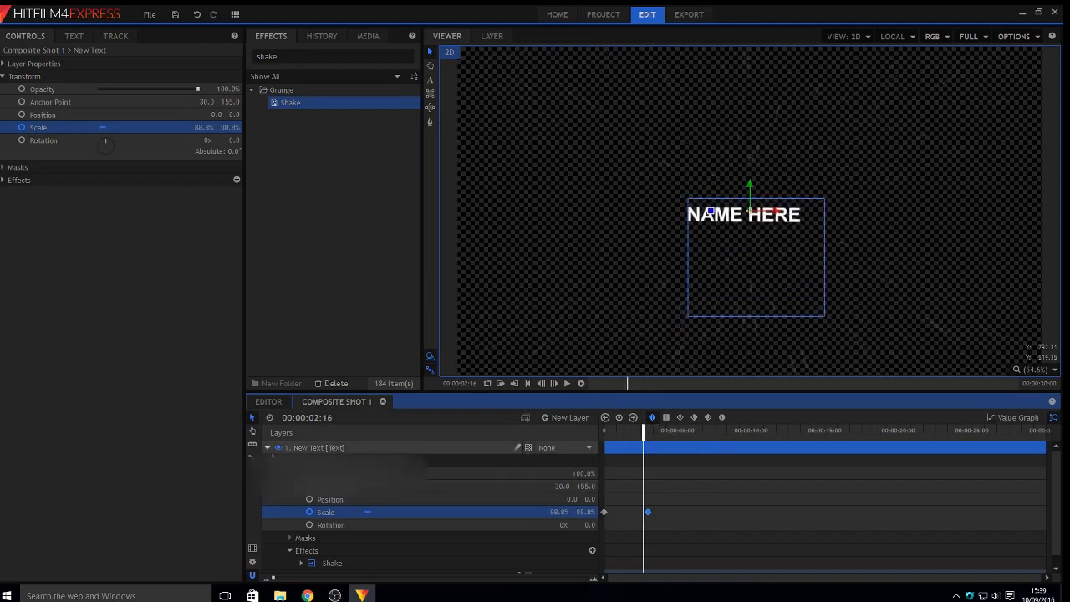
click(268, 449)
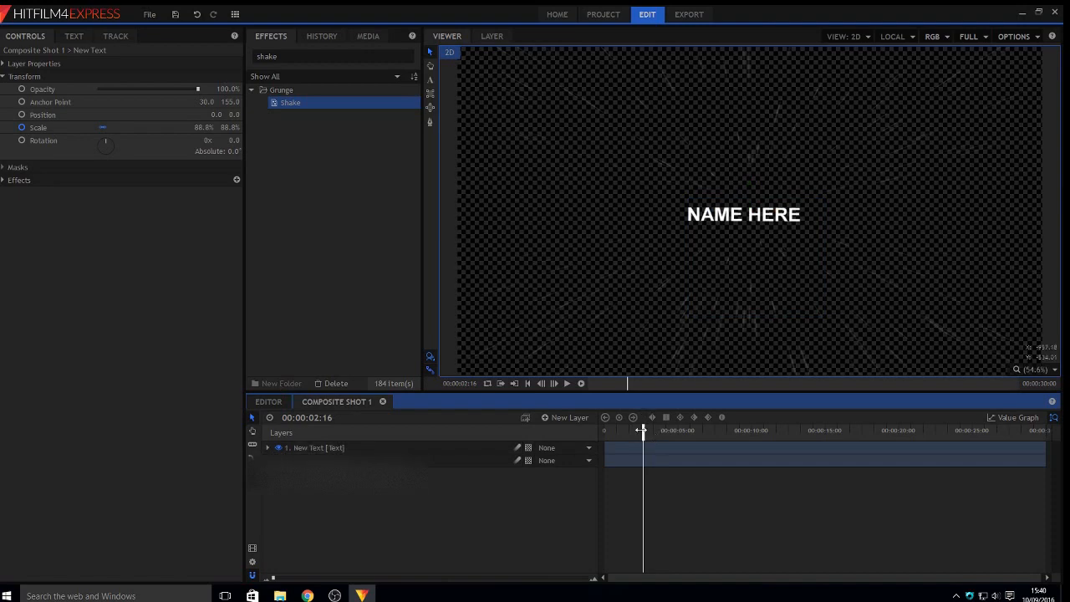
Play the composite shot from the start to check the growing title, and return the playhead to the start
drag(642, 430, 606, 430)
key(space)
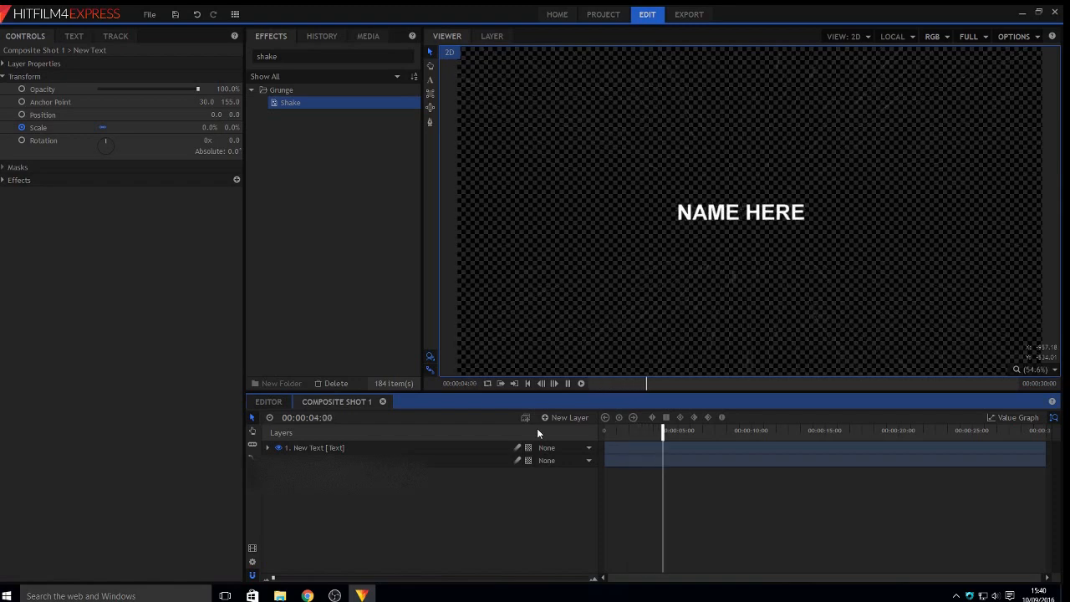
key(space)
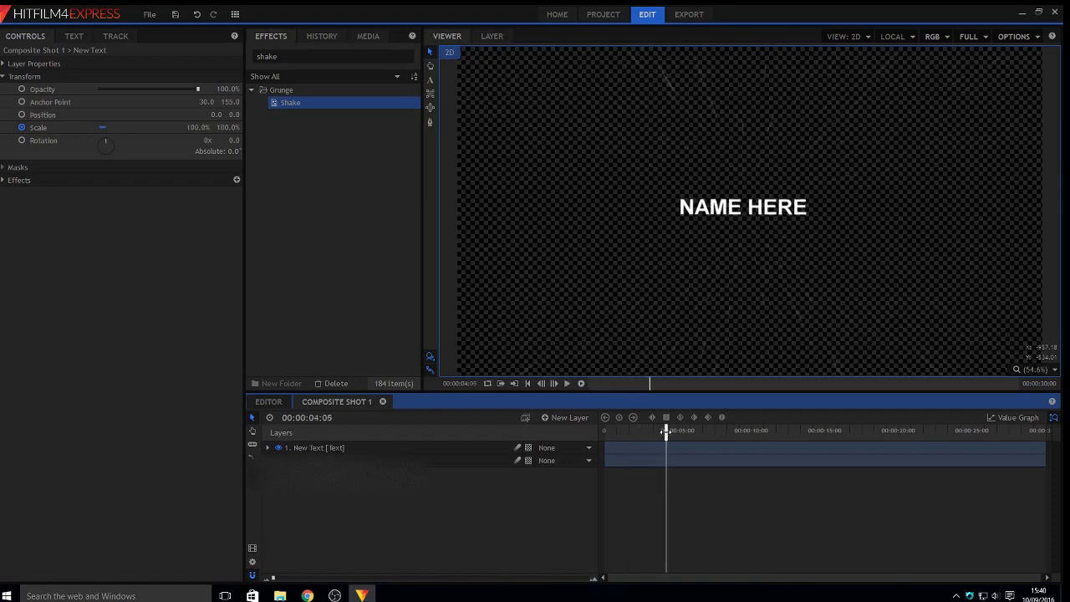
drag(661, 430, 572, 436)
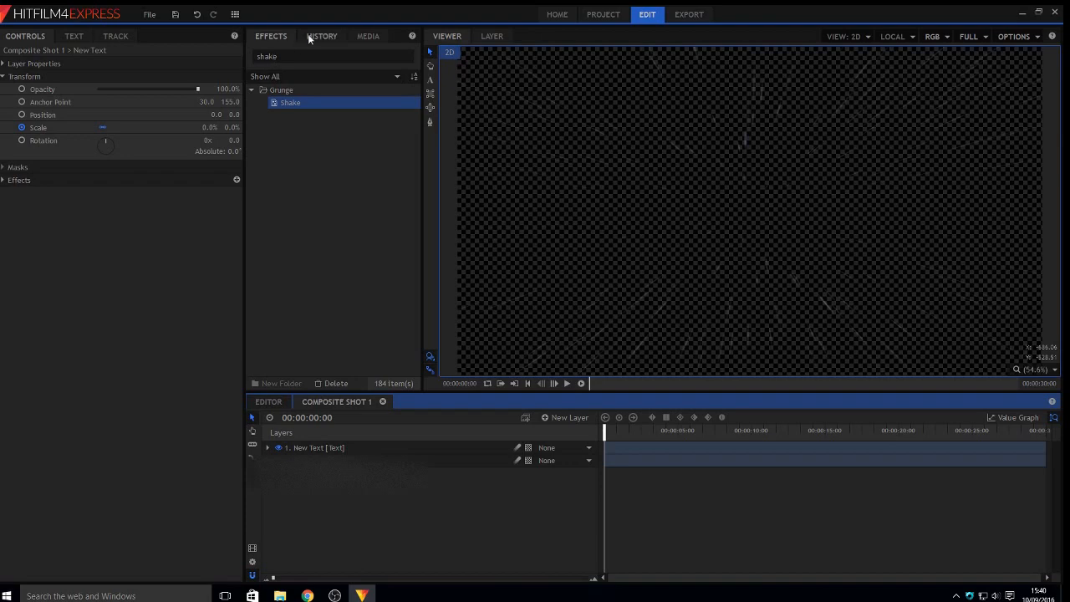
Import the dubstep audio file from the Music folder and add it to the composite shot beneath the Star Travel layer
click(366, 36)
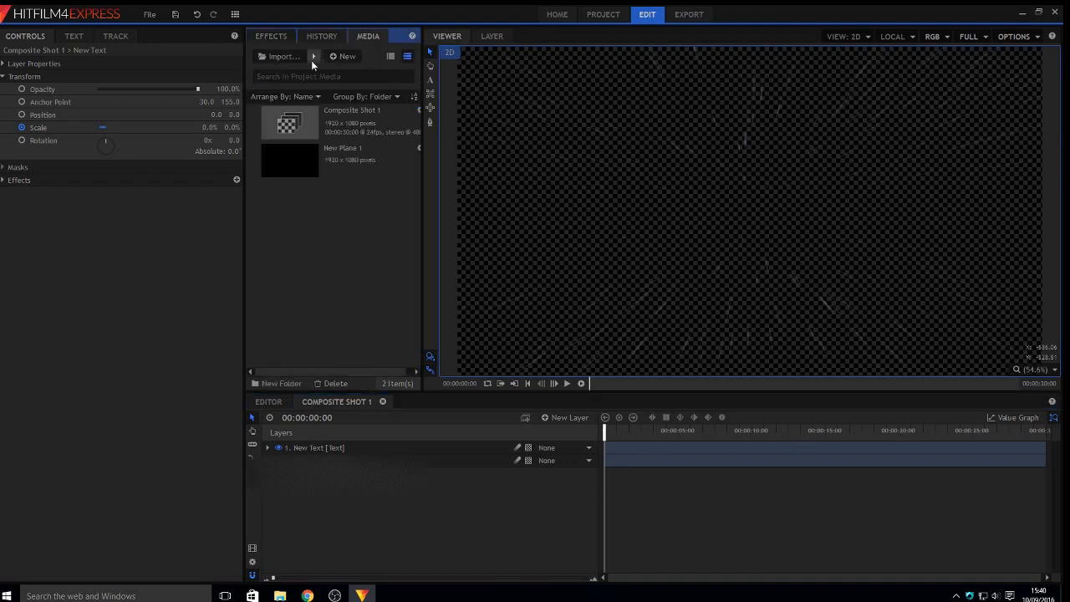
click(284, 56)
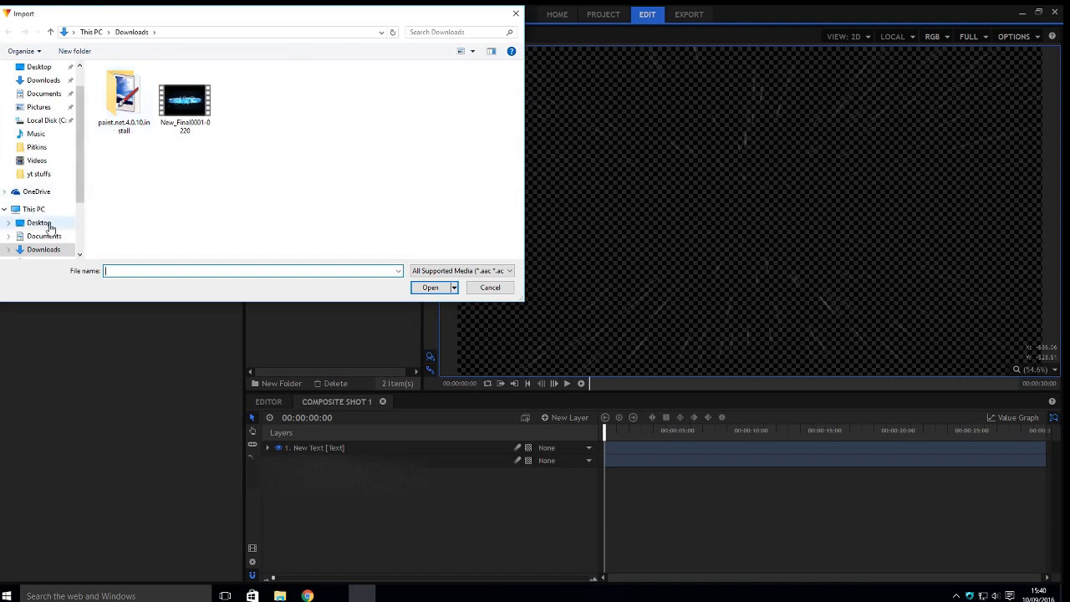
scroll(40, 218, down, 2)
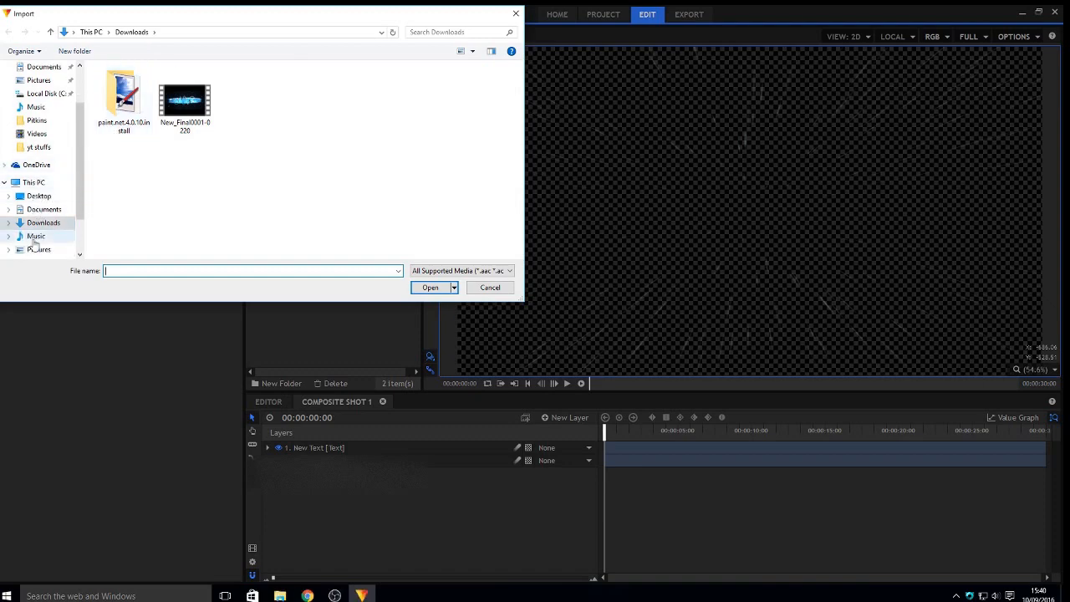
click(36, 236)
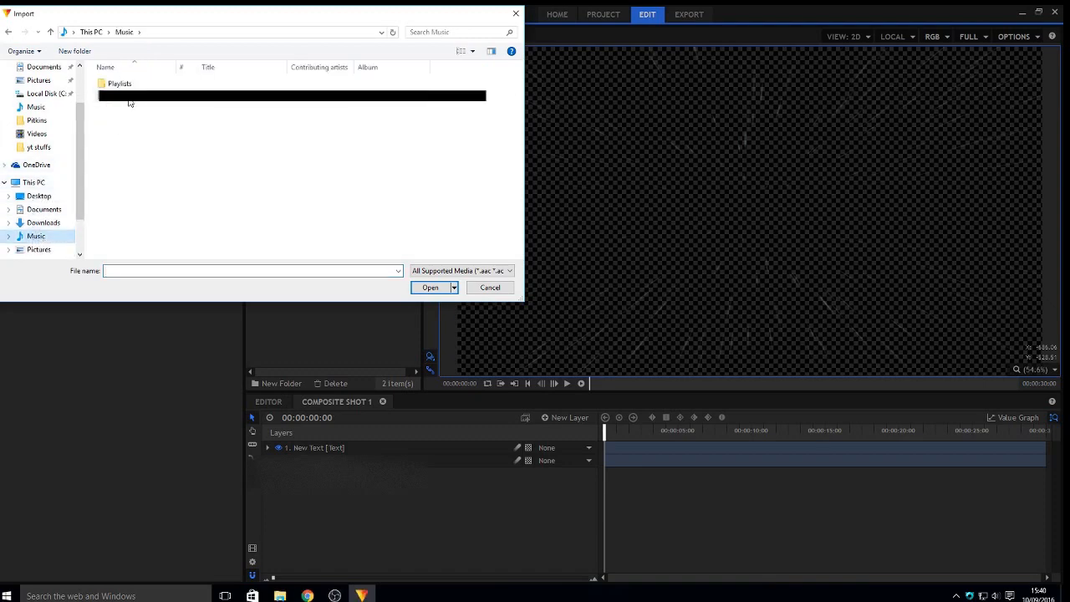
click(306, 104)
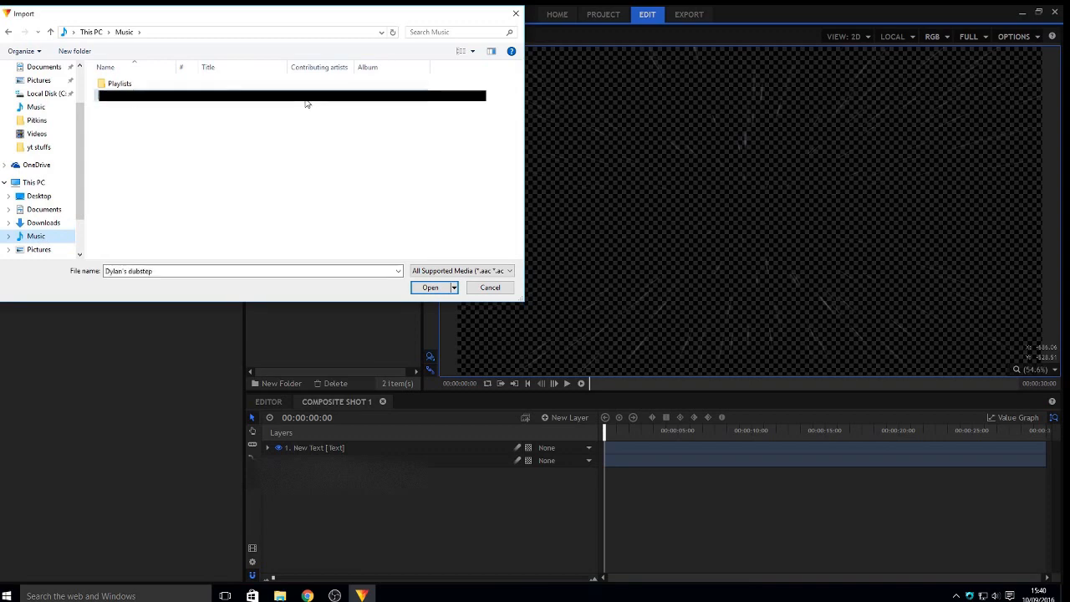
drag(306, 104, 356, 315)
click(517, 14)
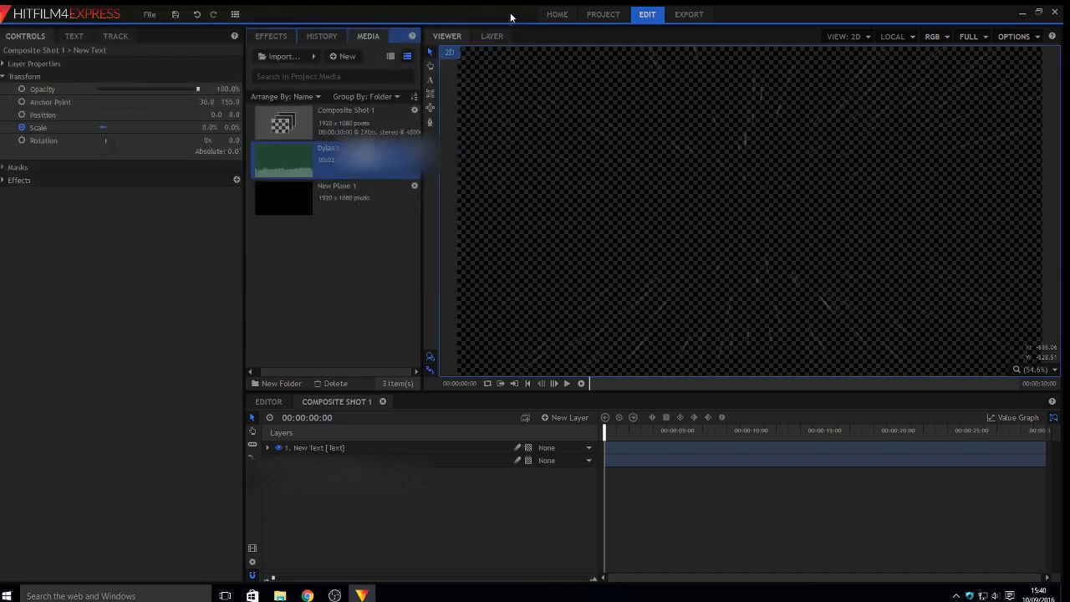
drag(360, 160, 527, 477)
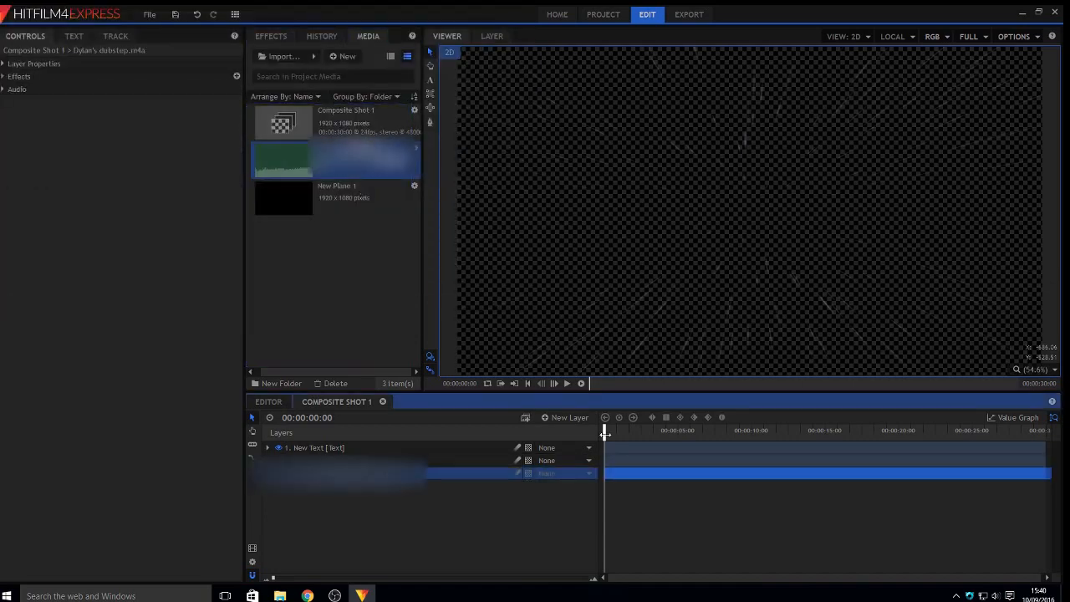
Find the music's drop at 00:00:19:06 and keyframe the text layer's scale at 120% there
drag(617, 432, 1030, 430)
drag(900, 456, 413, 429)
key(space)
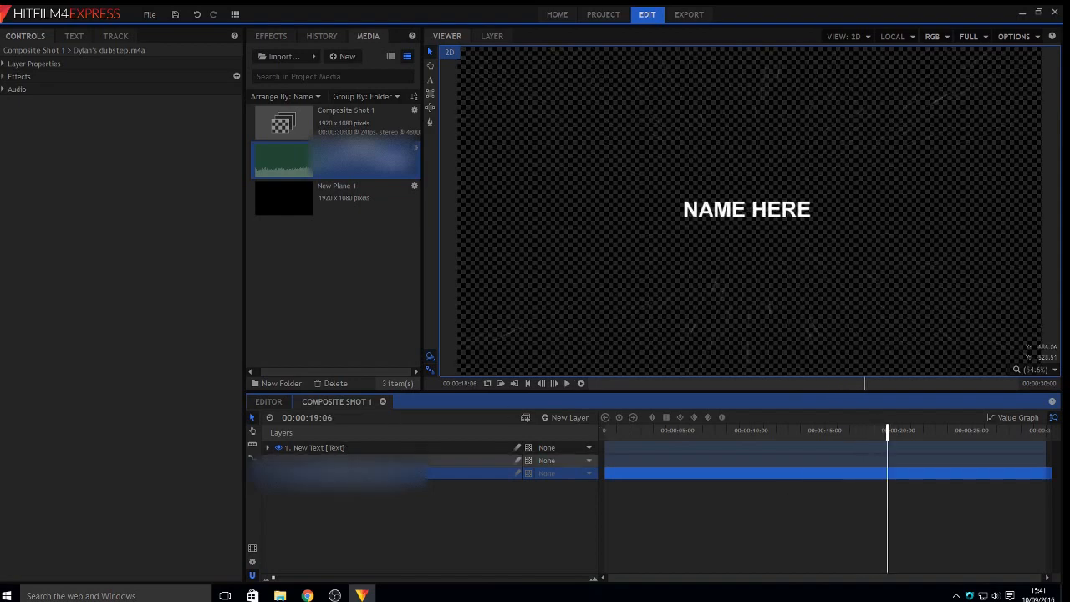
click(267, 449)
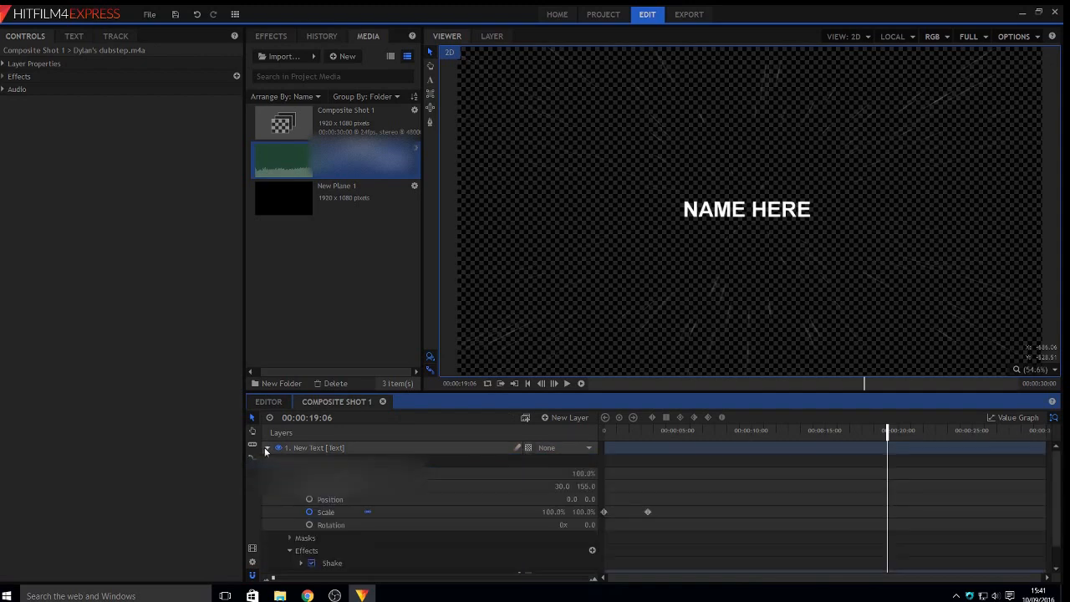
scroll(446, 495, down, 1)
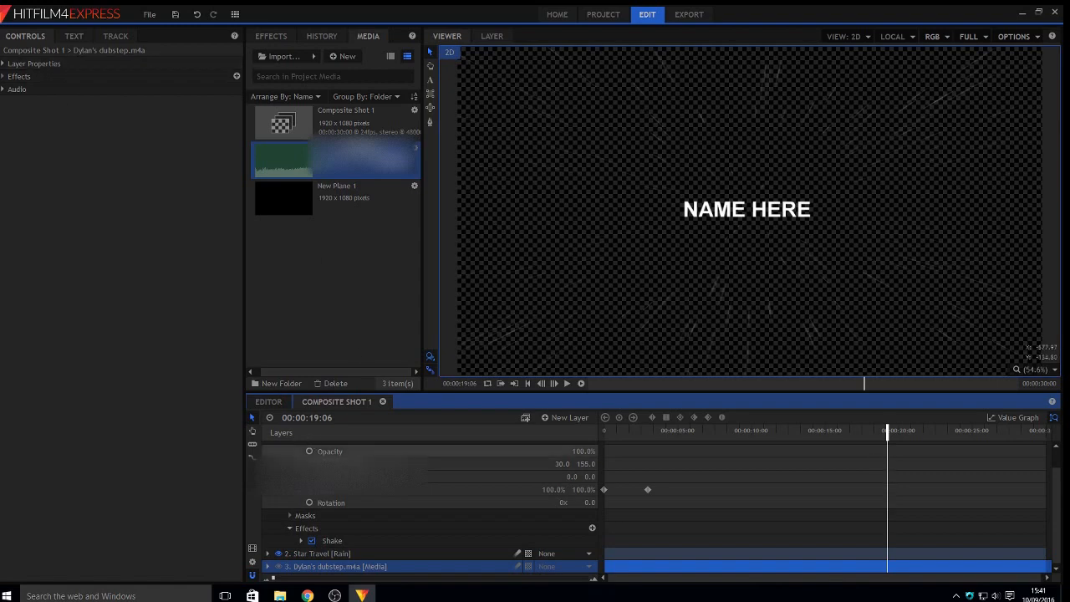
click(338, 490)
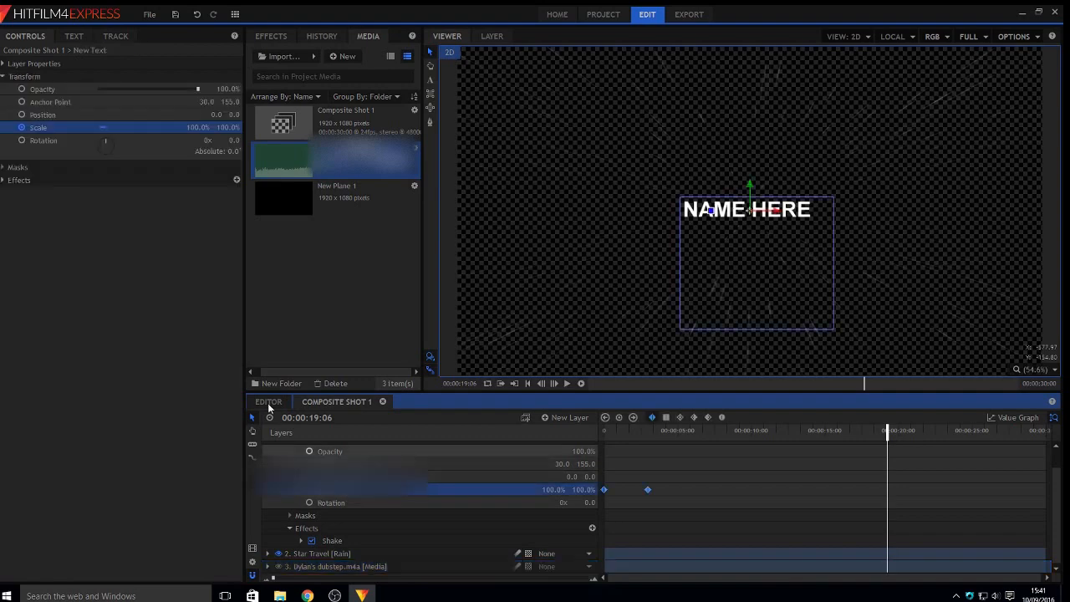
click(188, 127)
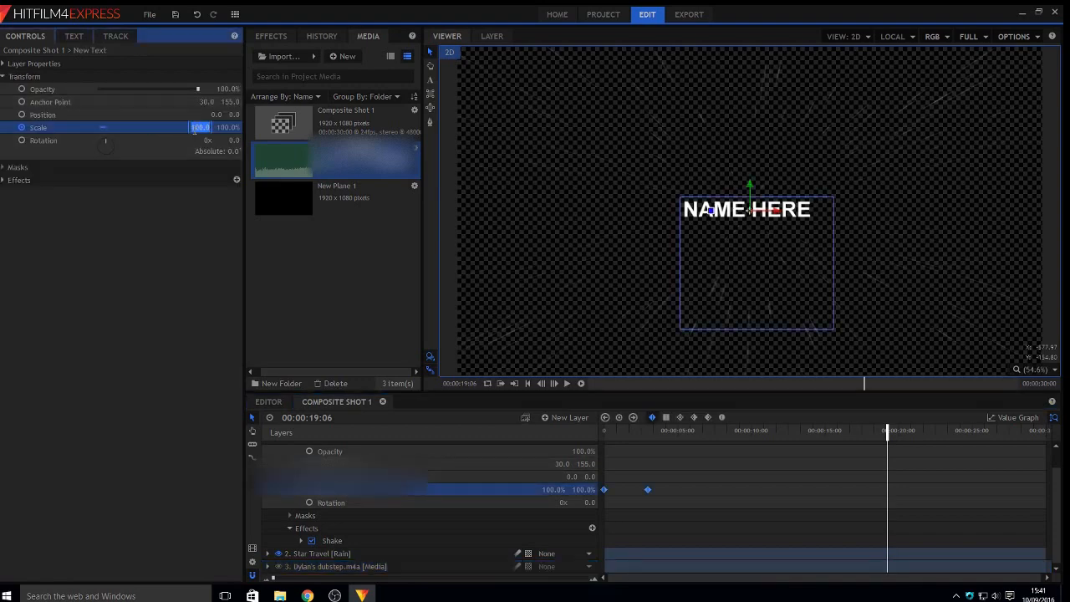
text(120)
key(Return)
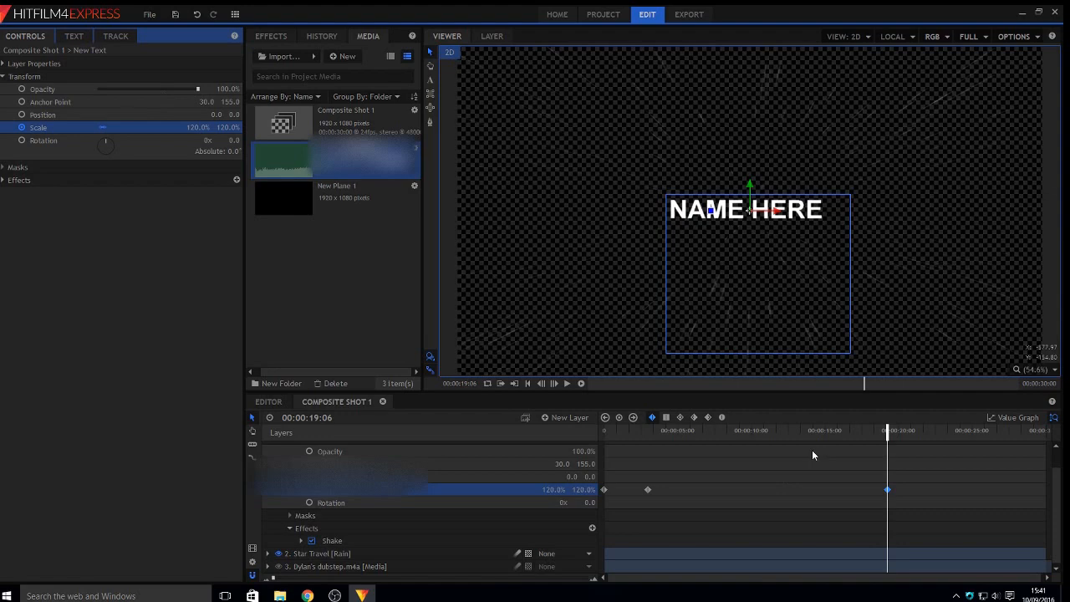
Step back to 00:00:19:02 and keyframe the text layer's scale at 100%
key(Left)
key(Left)
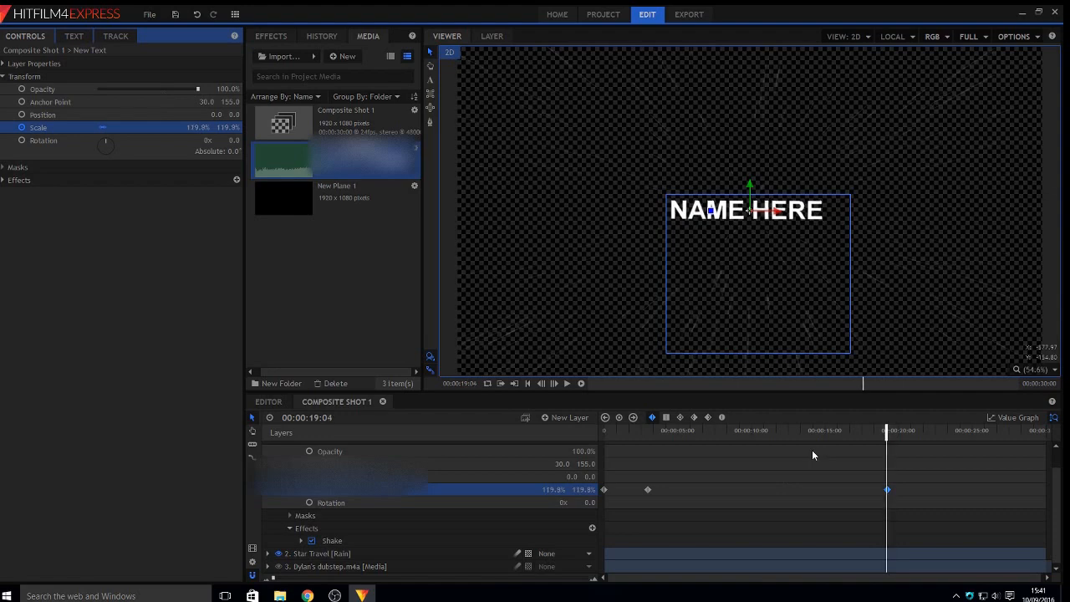
key(Left)
key(Left)
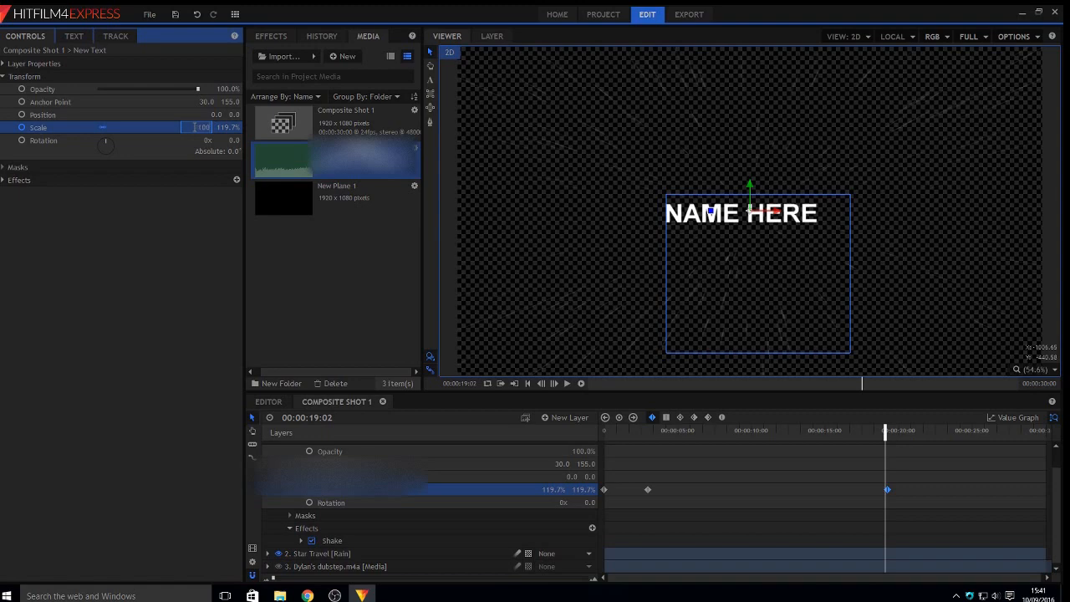
key(Return)
Advance frame by frame to 00:00:19:12 and keyframe the text layer's scale back at 100%
key(period)
key(period)
key(period)
key(period)
key(period)
key(period)
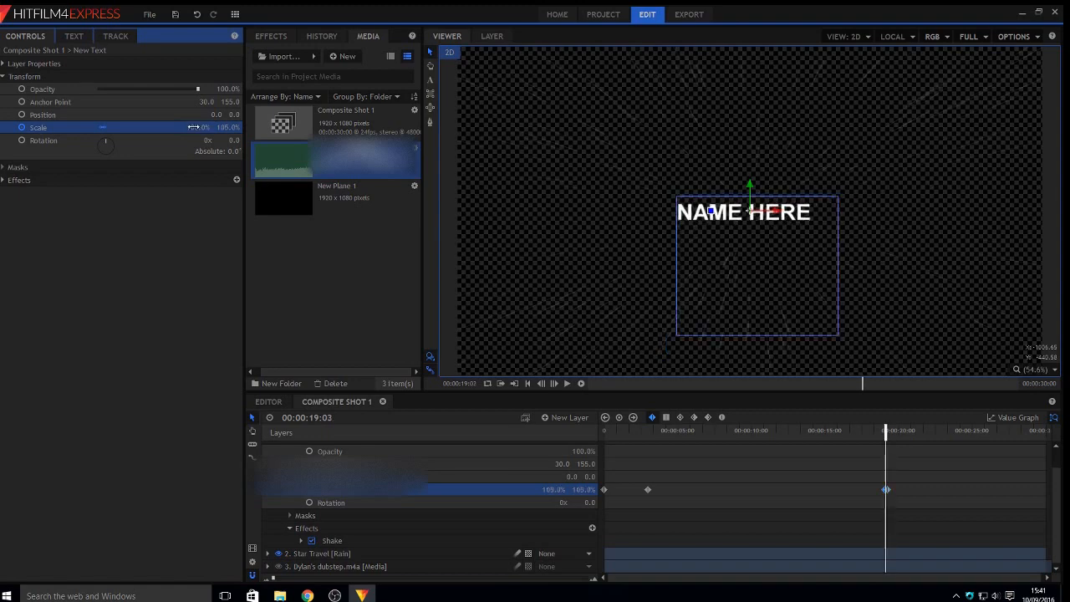
key(period)
key(period)
key(period)
key(period)
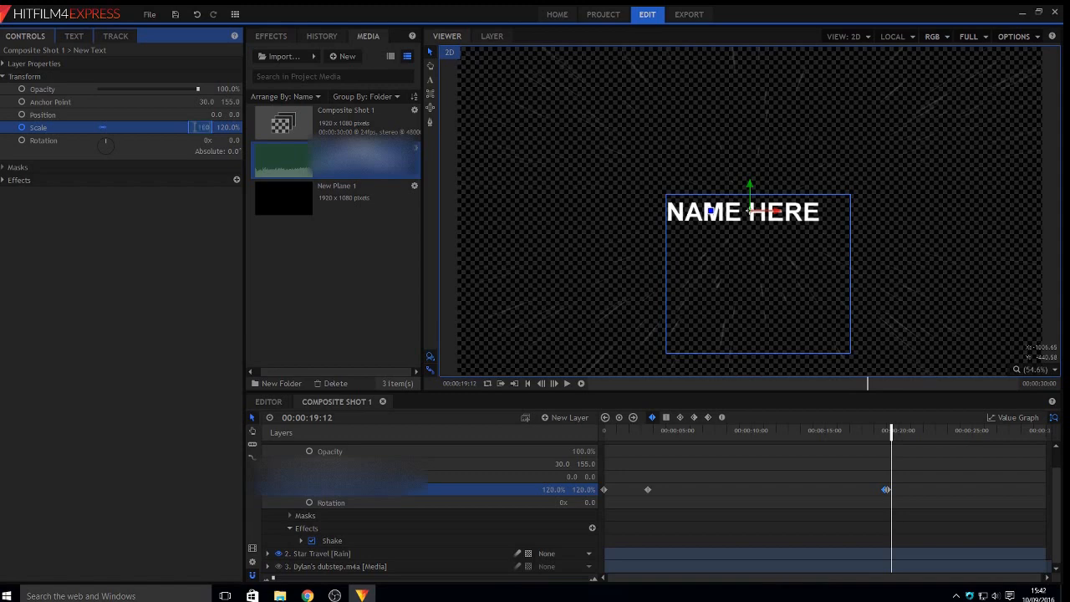
key(Return)
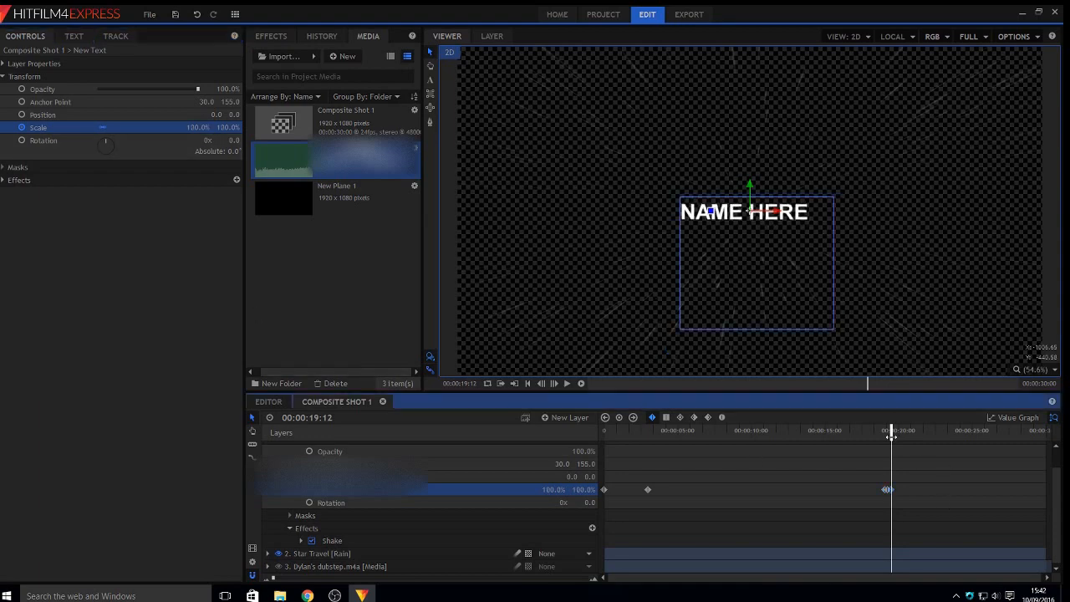
Play the intro from the start to check the title's scale pulse against the music, and collapse the text layer
drag(891, 433, 605, 434)
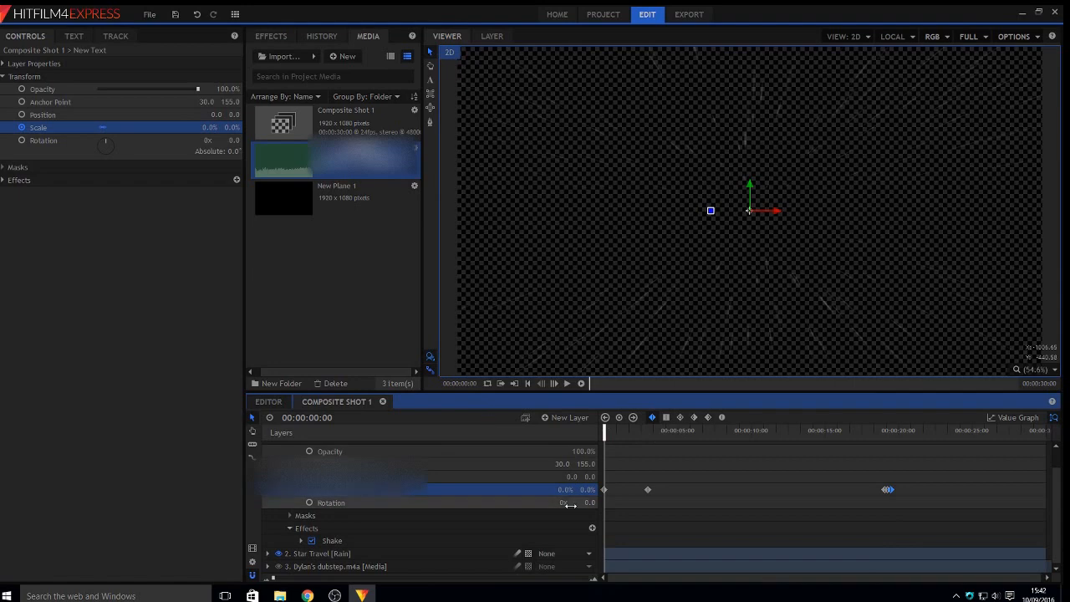
key(space)
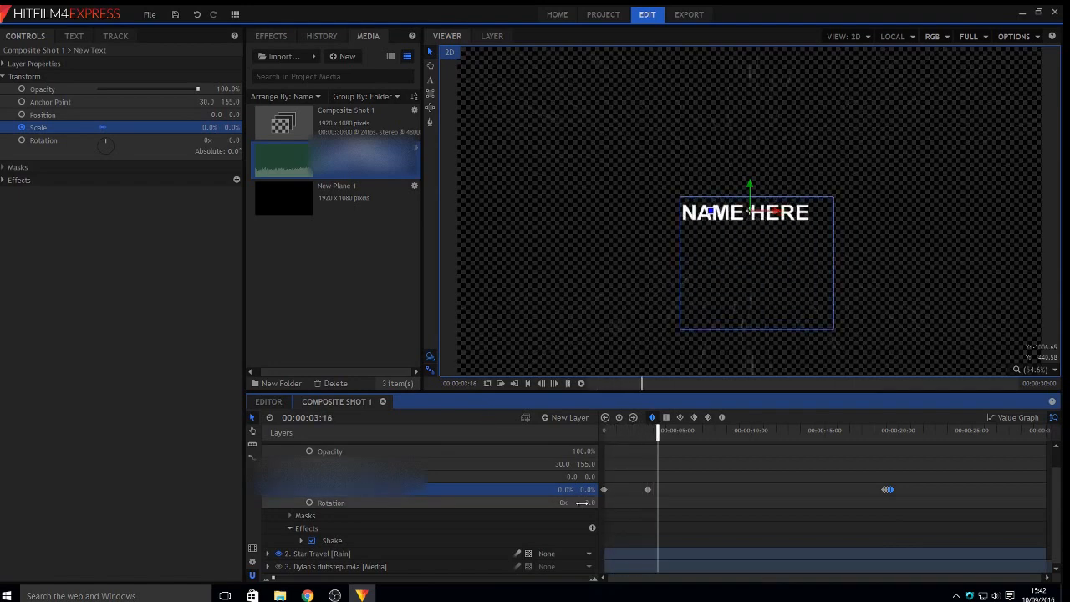
scroll(381, 465, up, 1)
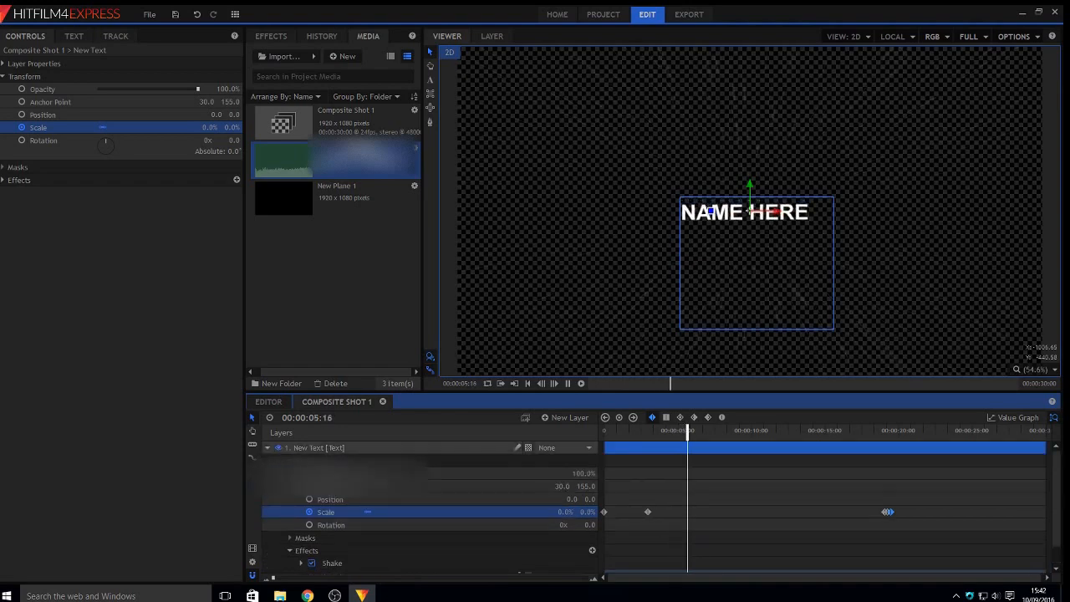
click(268, 449)
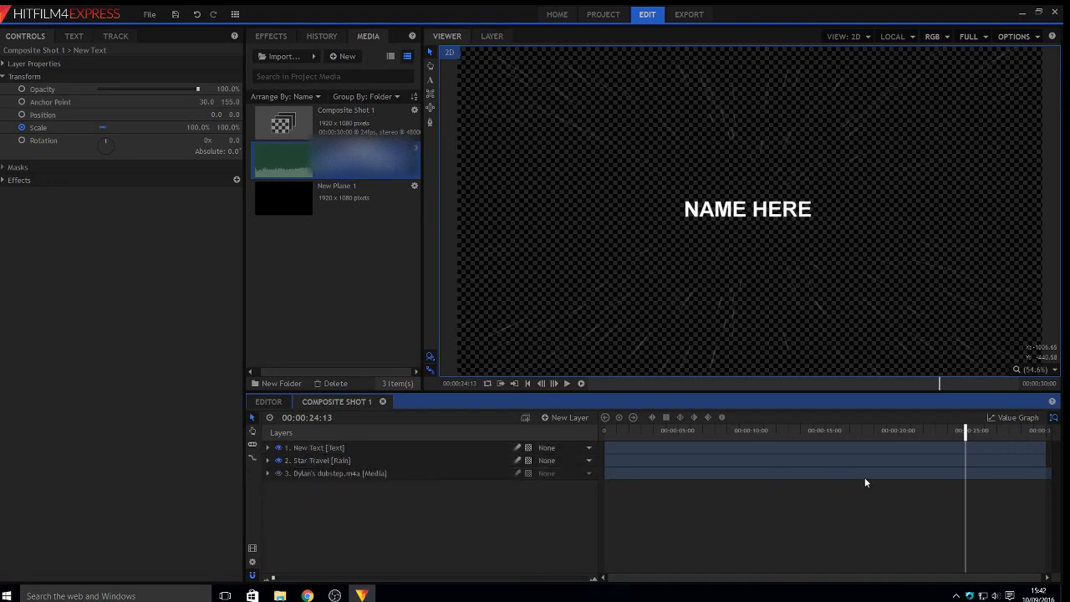
Slice the text, Star Travel and dubstep audio layers at 00:00:20:09, and return to the Selection tool
key(c)
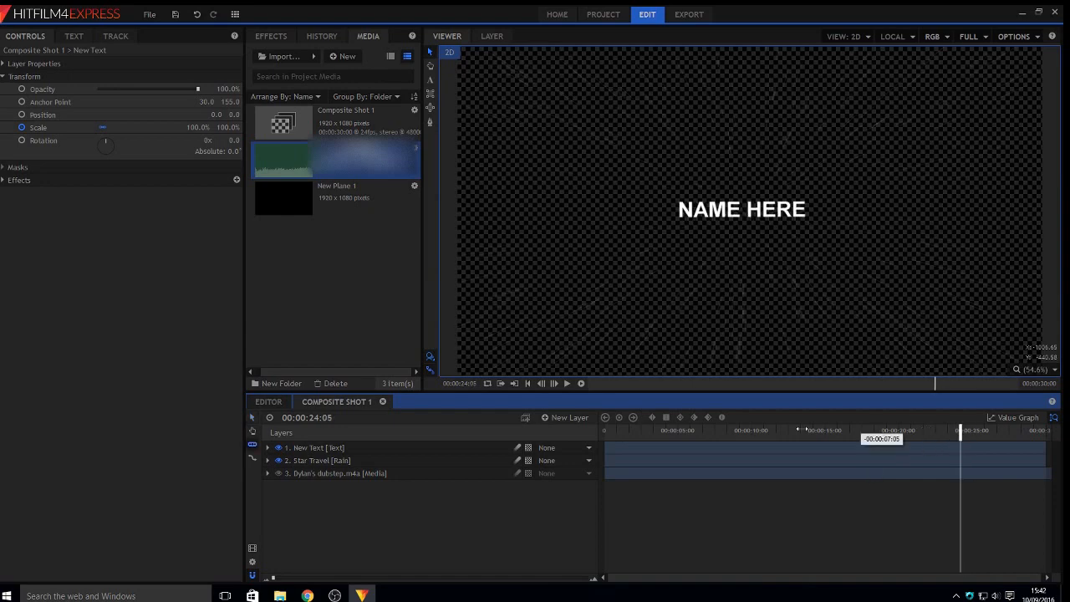
drag(865, 430, 888, 431)
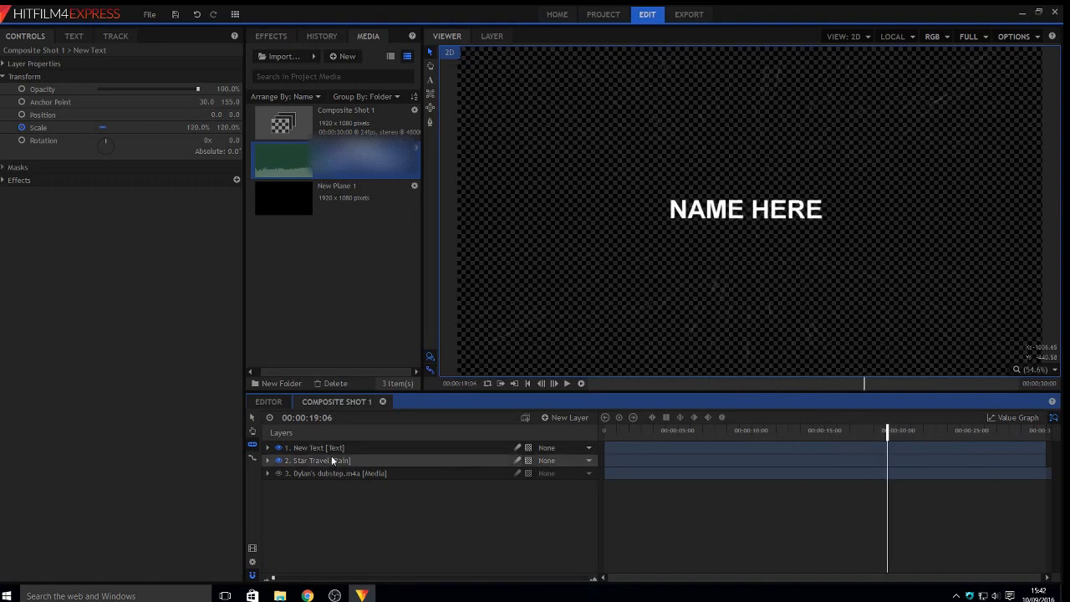
click(268, 448)
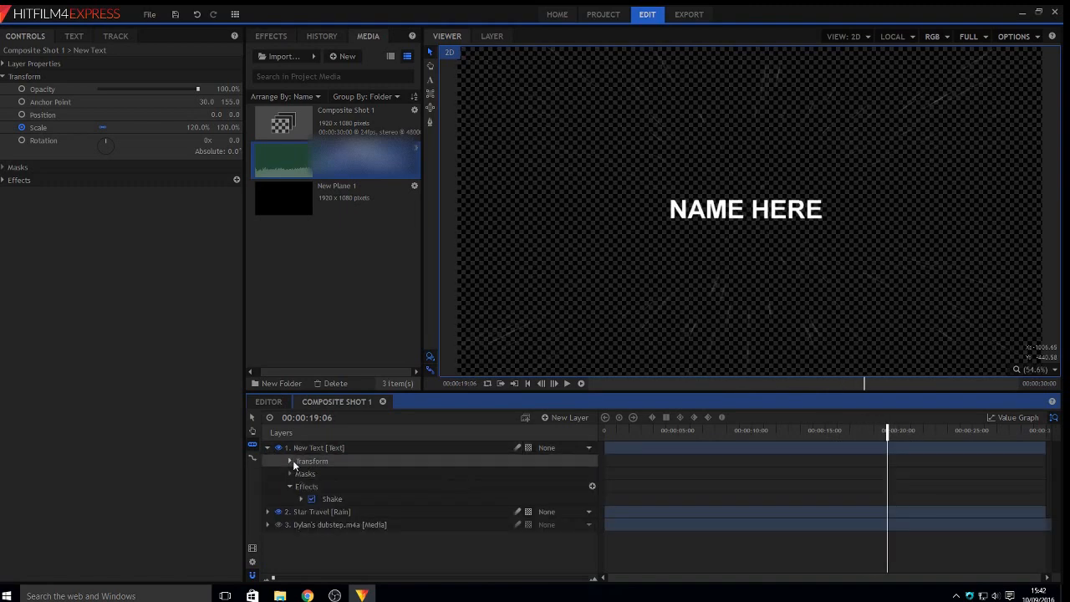
click(291, 461)
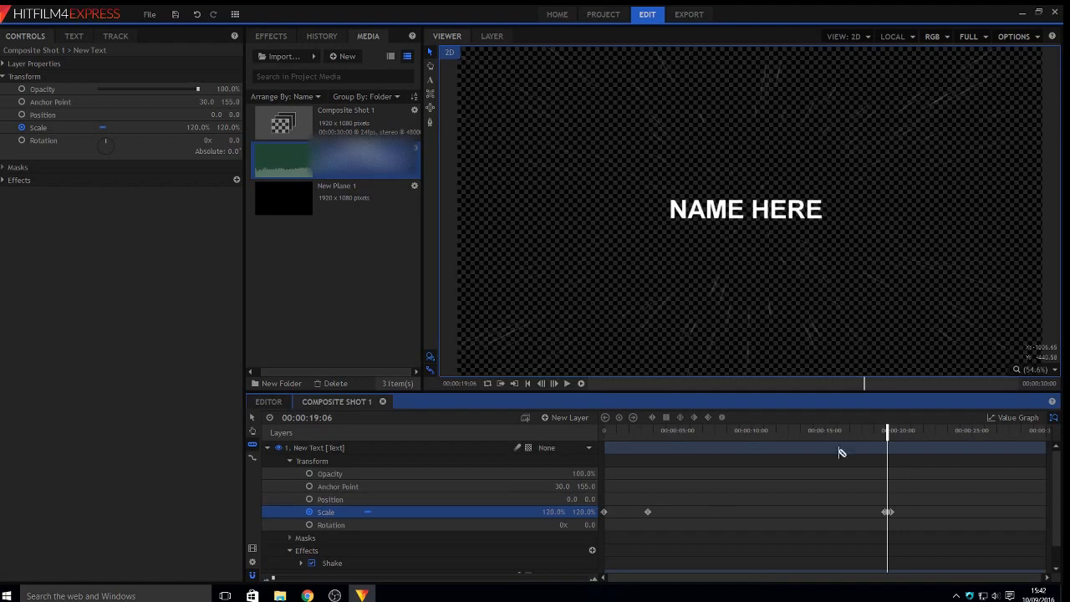
drag(887, 437, 904, 431)
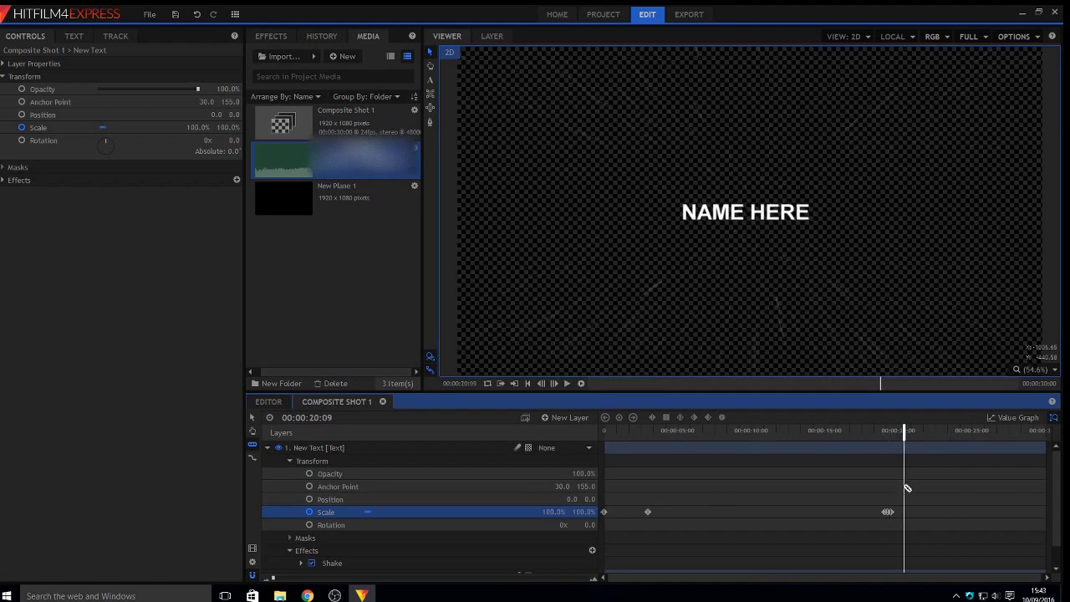
scroll(911, 513, down, 1)
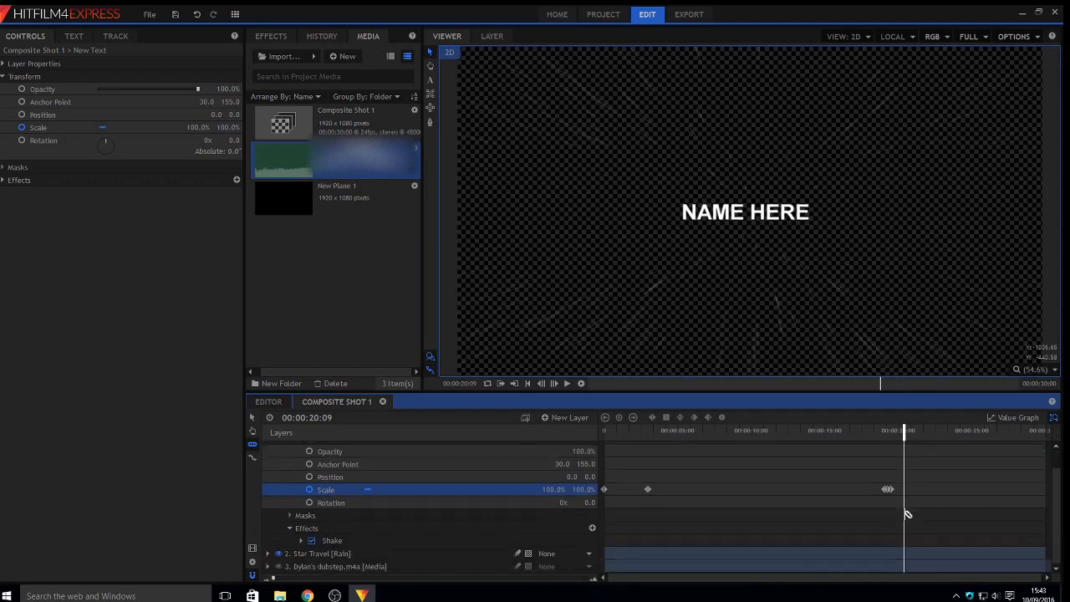
scroll(906, 489, up, 1)
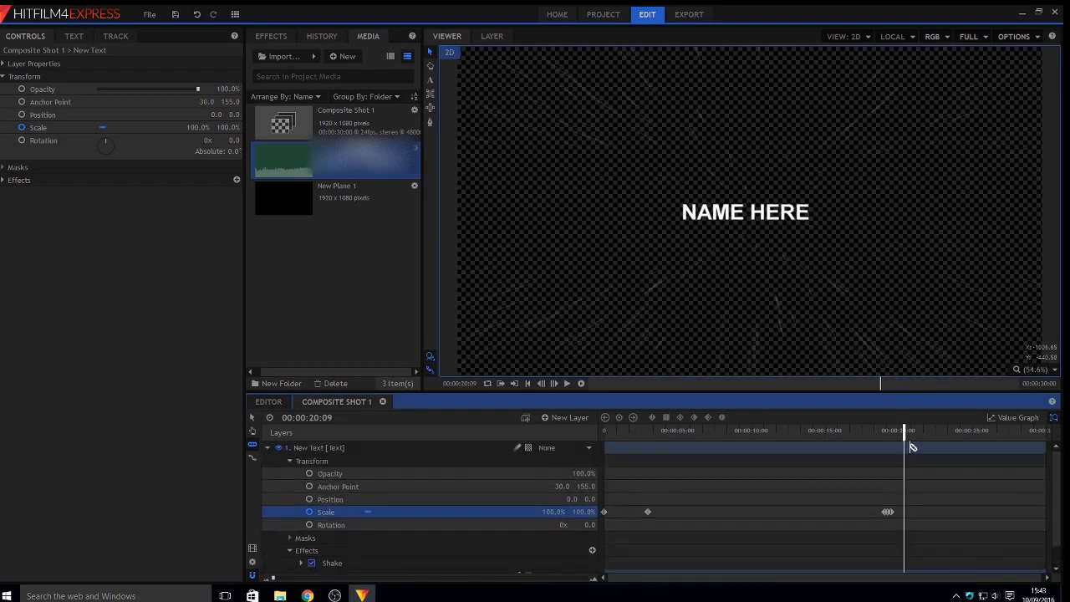
scroll(910, 450, down, 1)
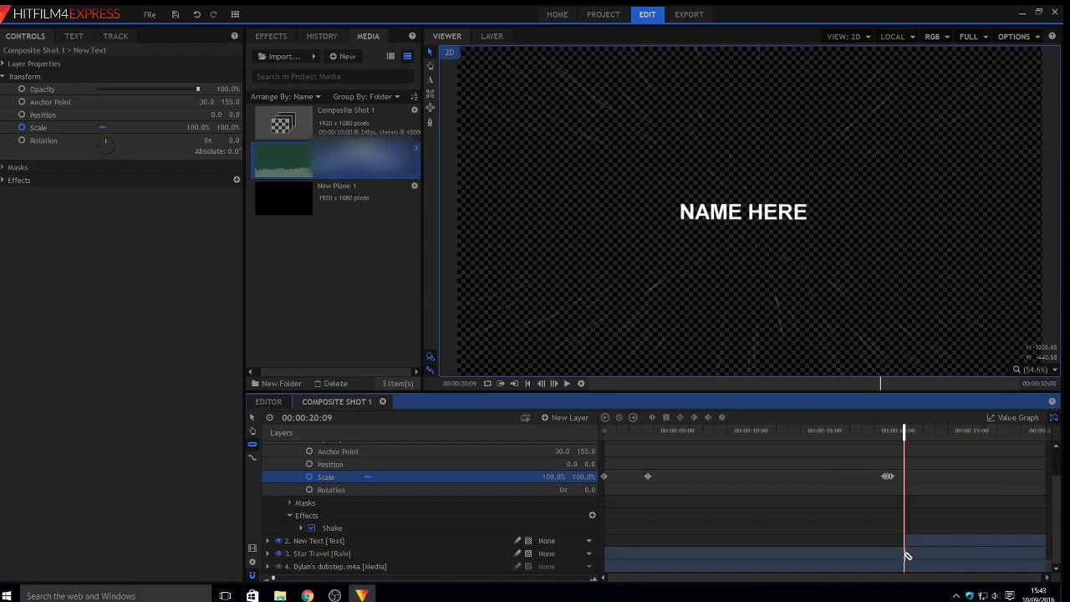
key(ctrl+d)
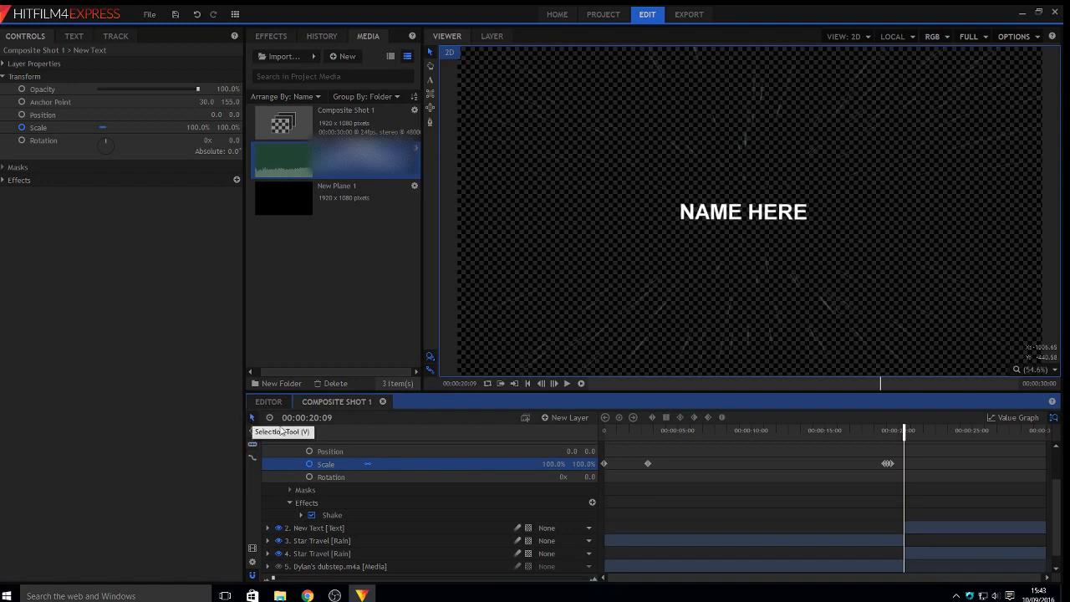
scroll(761, 487, down, 1)
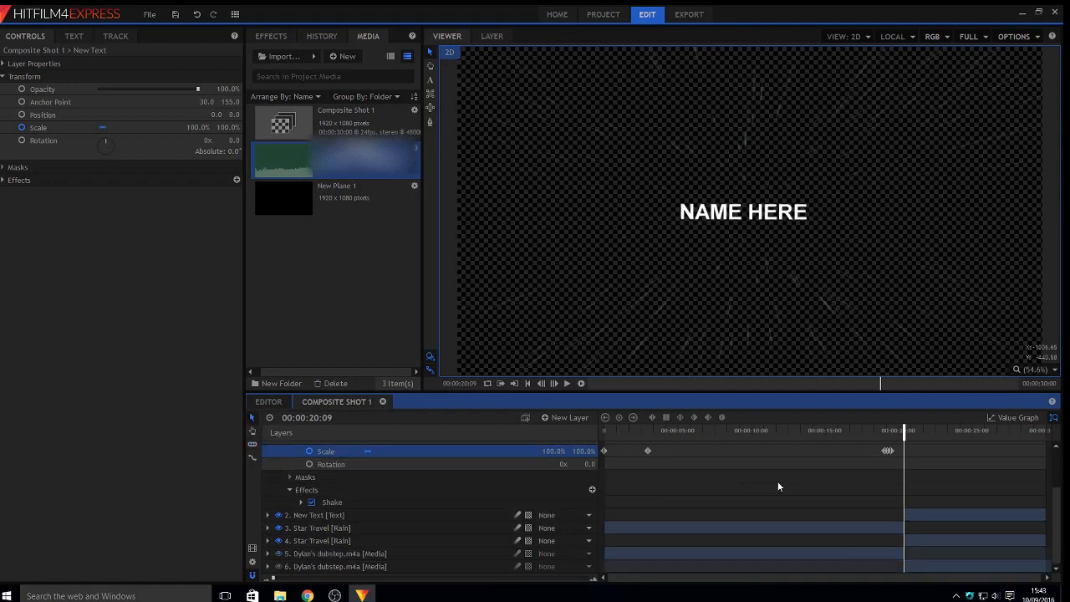
Delete the text, Star Travel and dubstep audio pieces that follow 00:00:20:09, and collapse the remaining text layer
click(916, 516)
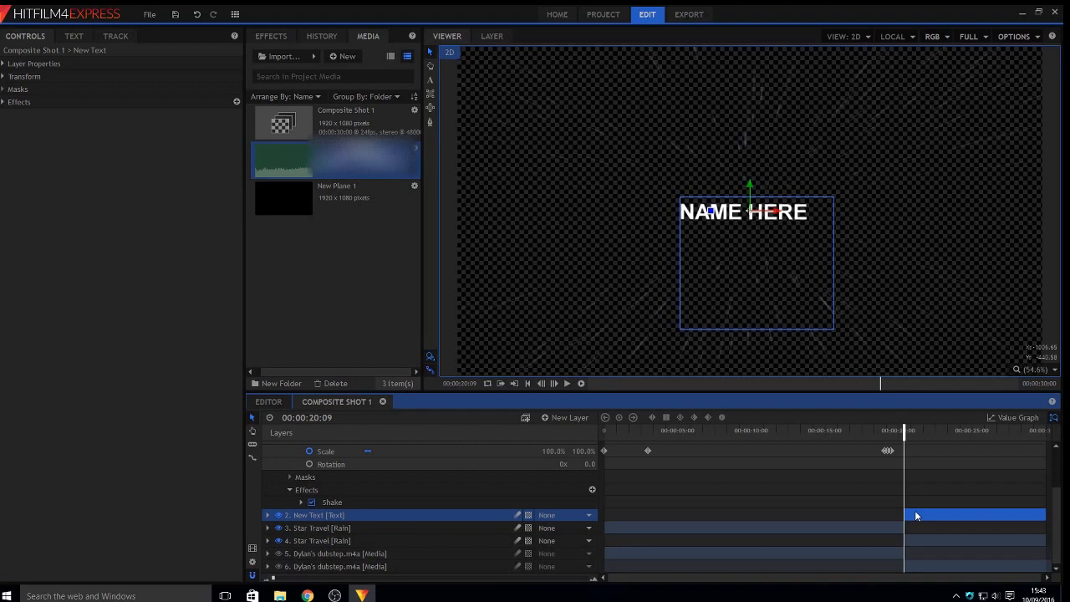
key(Delete)
click(923, 542)
key(Delete)
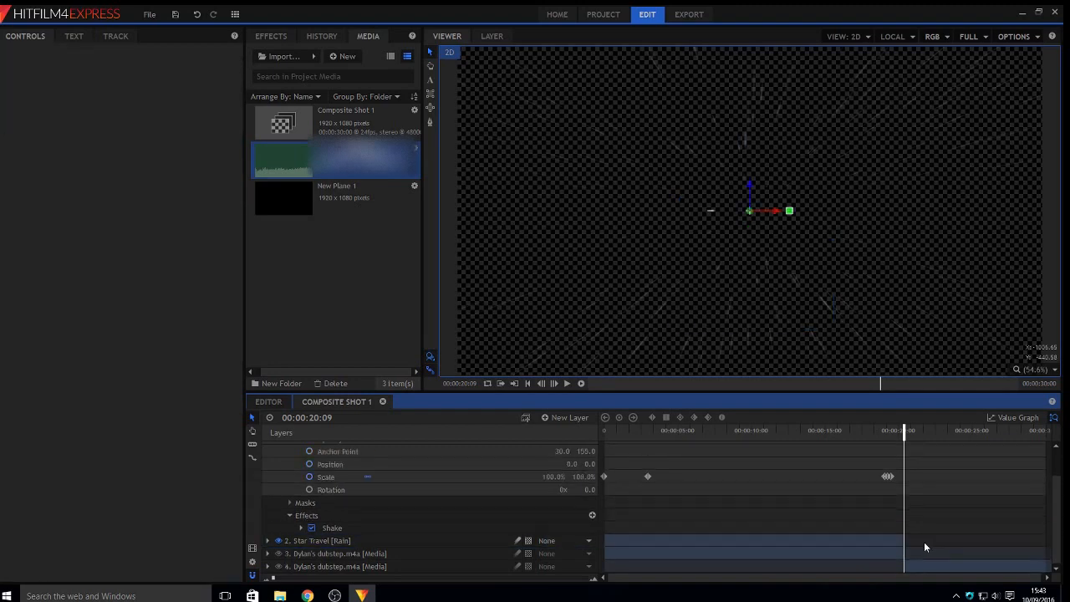
click(931, 568)
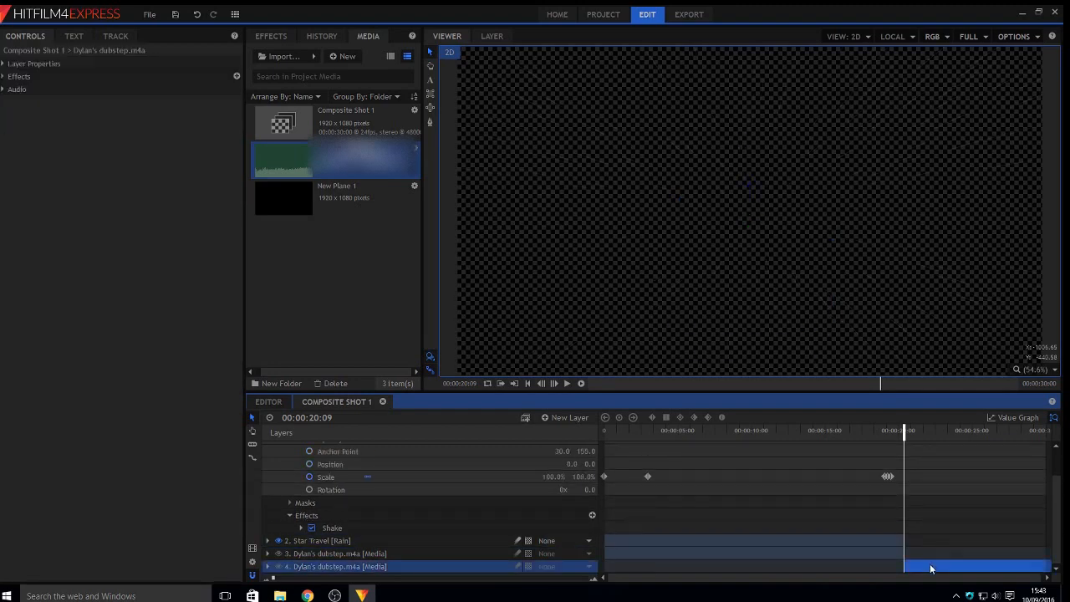
key(Delete)
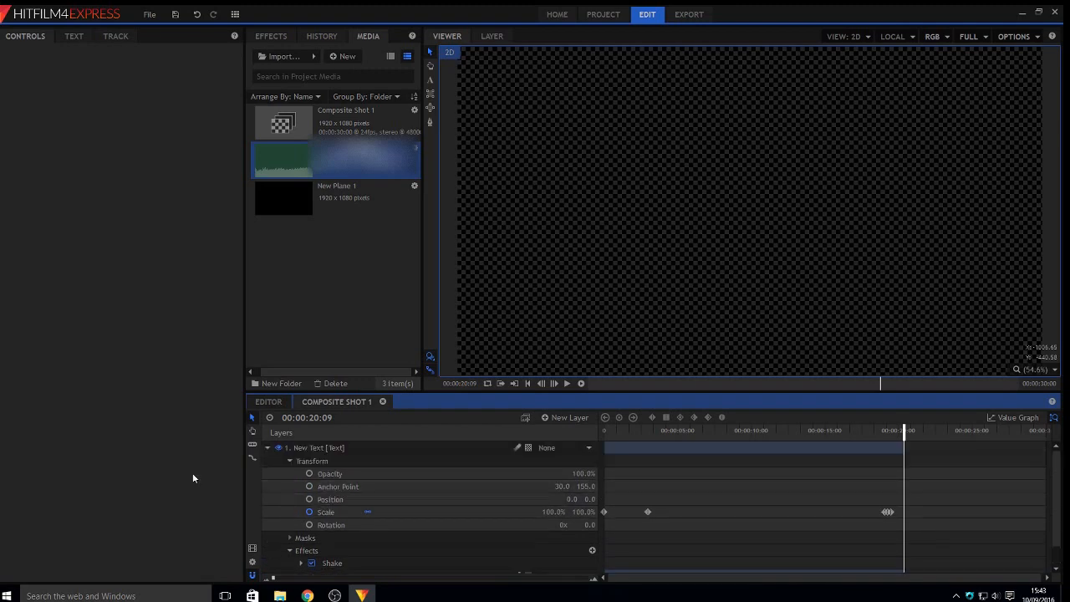
click(267, 449)
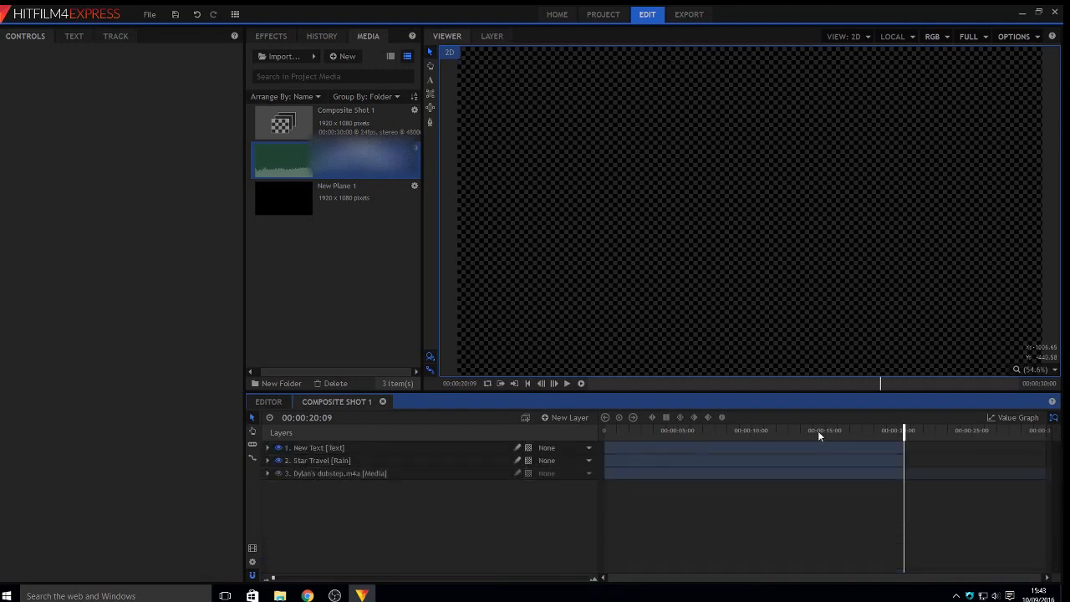
Scrub through the trimmed intro, return to 00:00:00:00 and play it from the start
drag(904, 431, 525, 430)
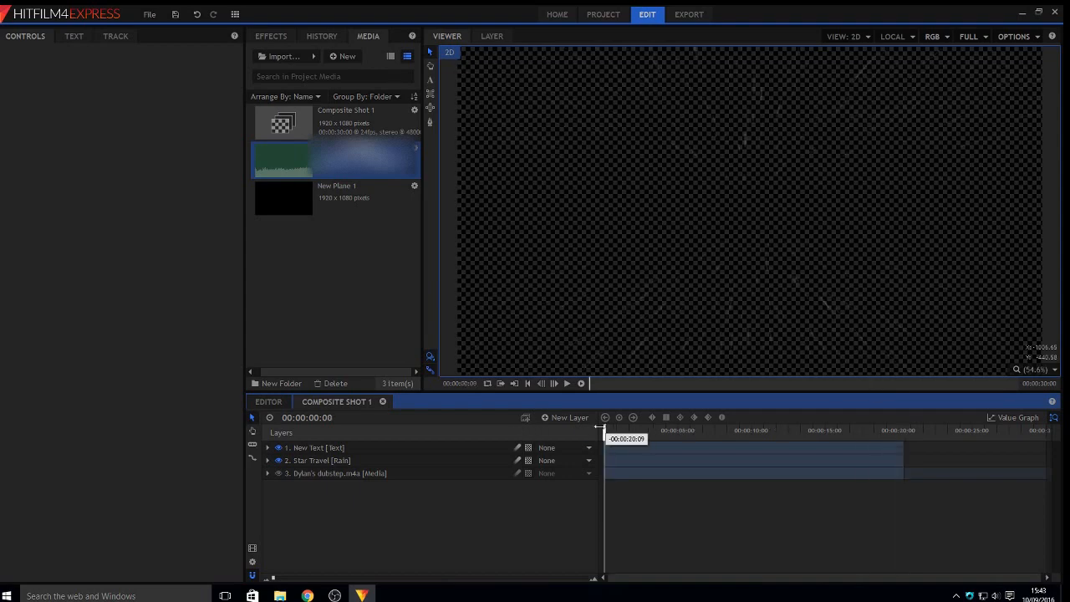
drag(599, 429, 932, 430)
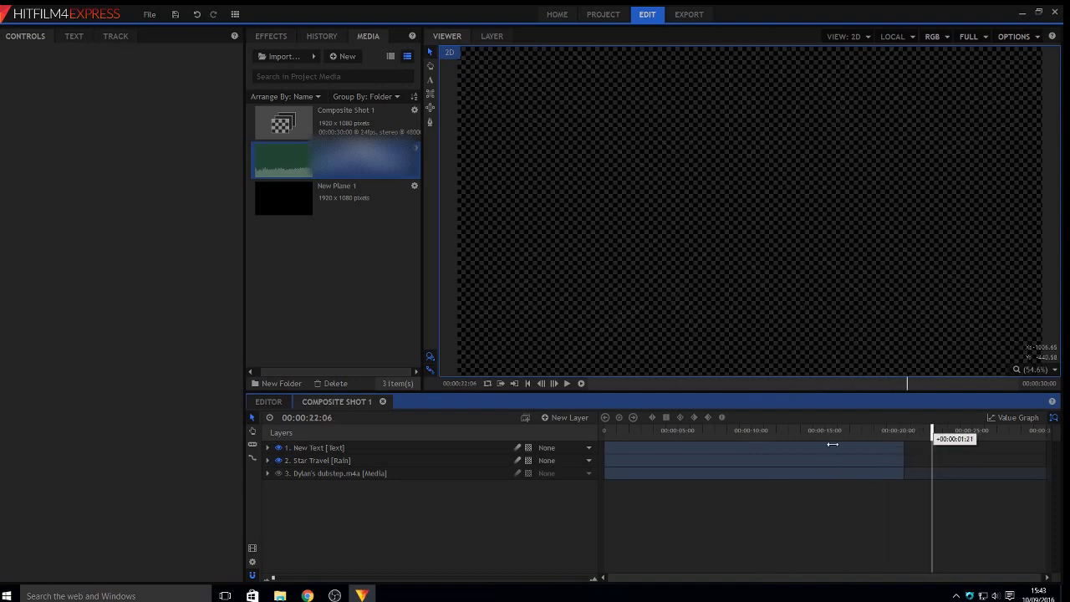
drag(833, 444, 525, 439)
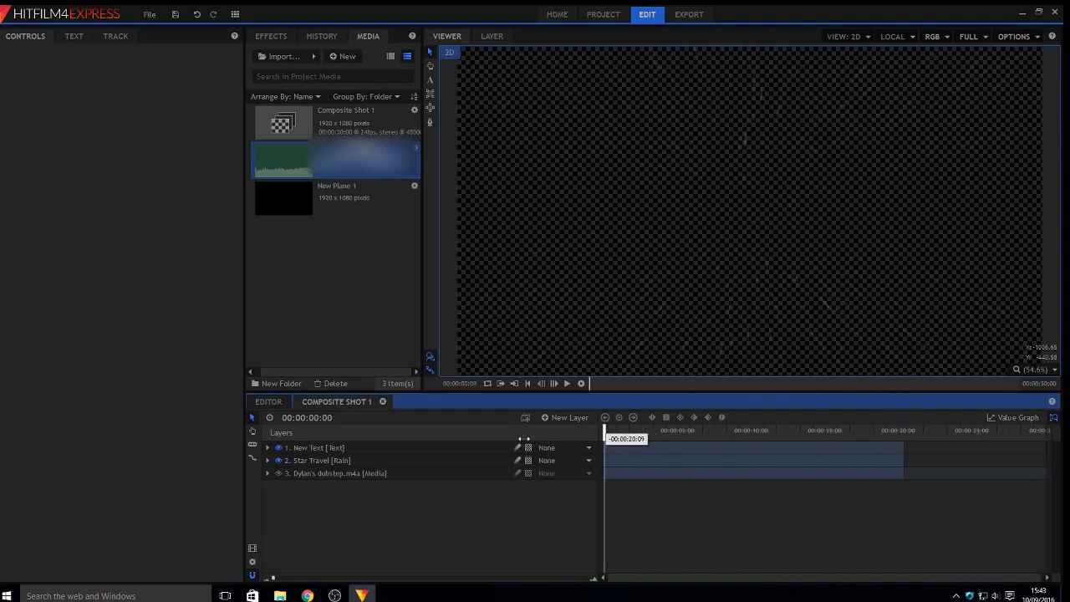
key(space)
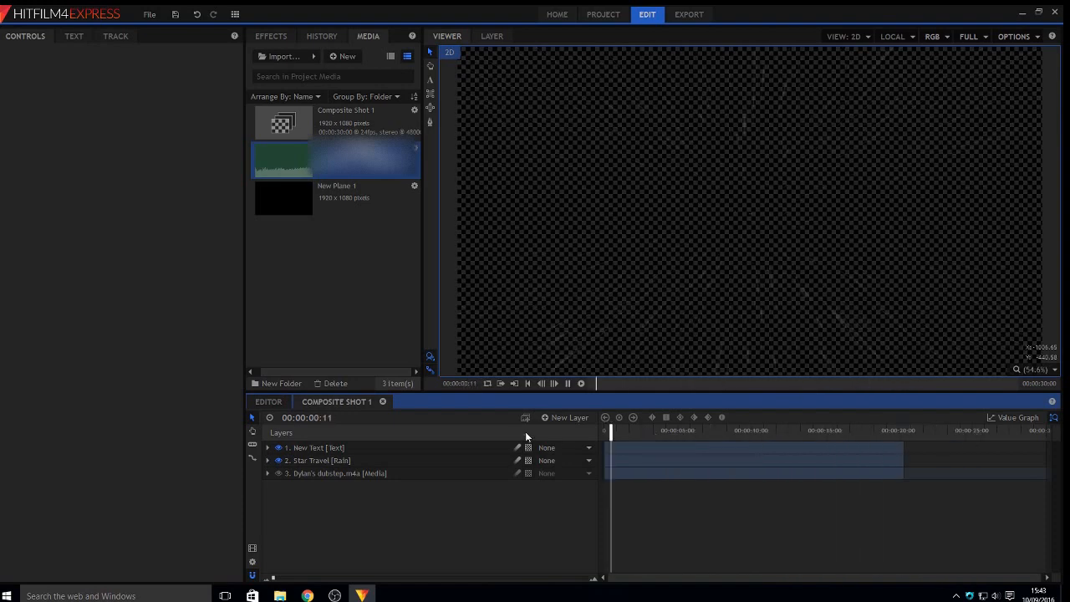